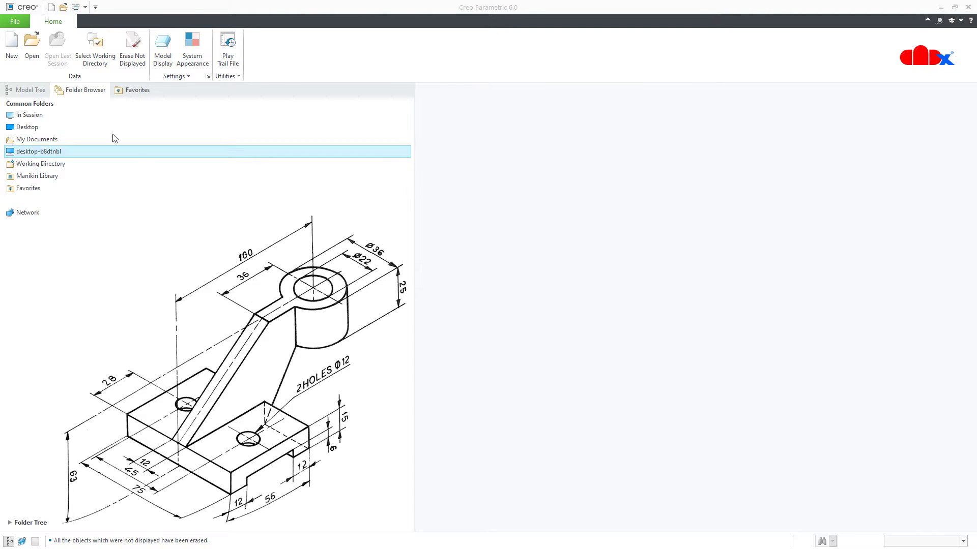
Step: Create a new solid part named MACHINE-PART-03 from the default template
{"action": "left_click", "coordinate": [16, 52]}
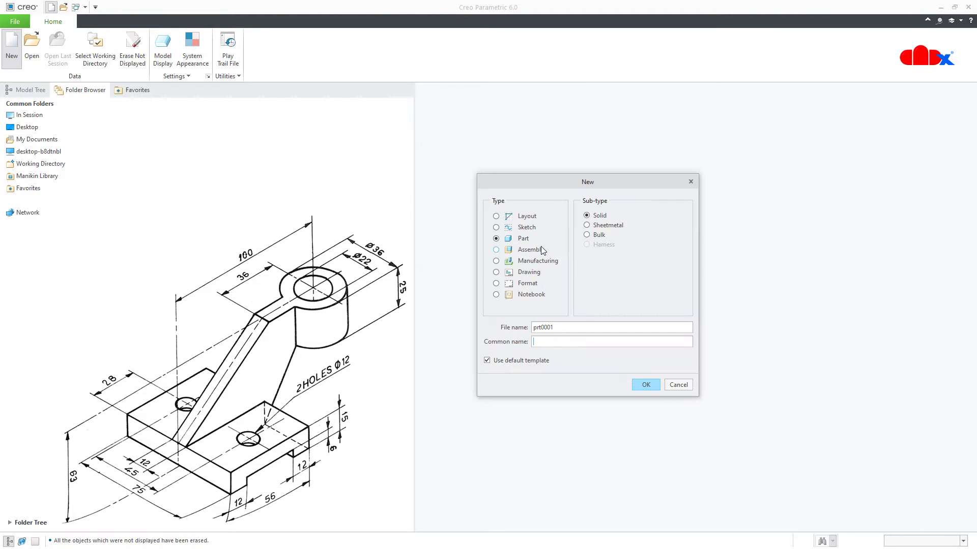
{"action": "double_click", "coordinate": [579, 325]}
{"action": "type", "text": "MACHINE-PART-03"}
{"action": "left_click", "coordinate": [644, 385]}
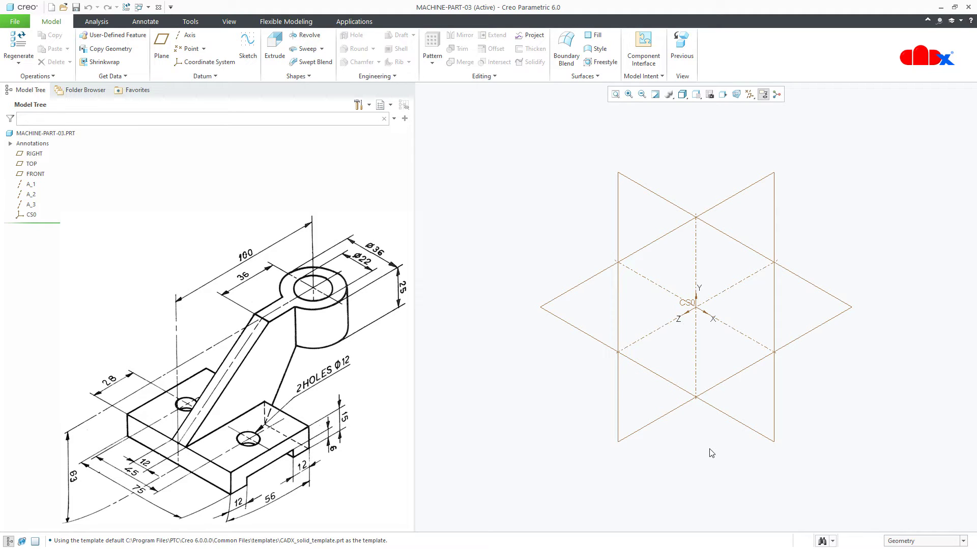
Step: Start an extrusion sketched on the RIGHT plane and draw a vertical centerline through the origin
{"action": "left_click", "coordinate": [279, 51]}
{"action": "left_click", "coordinate": [35, 154]}
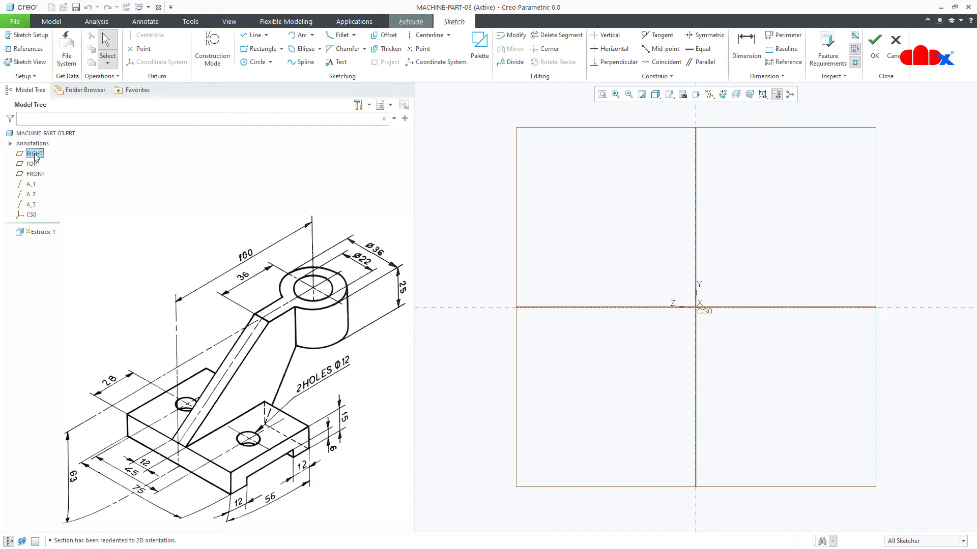
{"action": "right_click", "coordinate": [571, 367]}
{"action": "left_click", "coordinate": [651, 384]}
{"action": "left_click", "coordinate": [697, 356]}
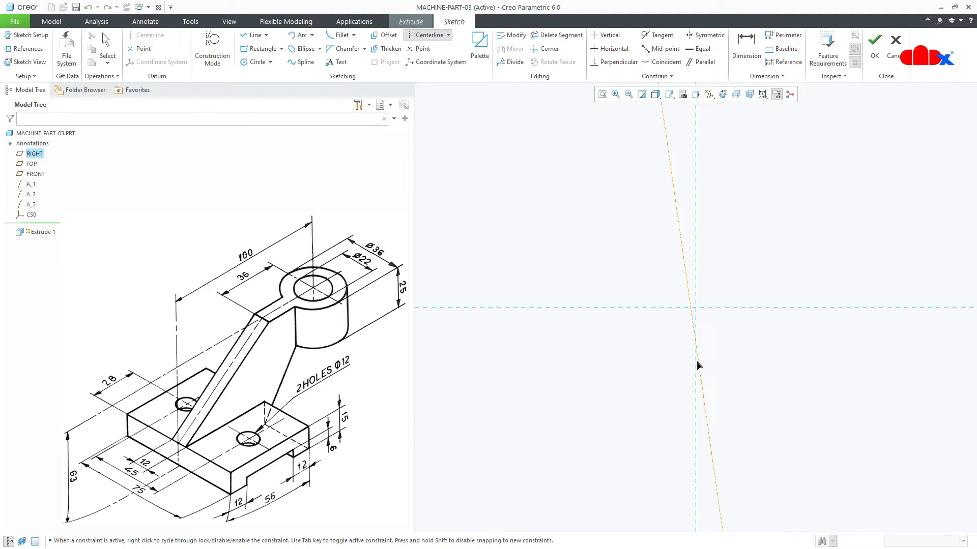
{"action": "left_click", "coordinate": [699, 388]}
{"action": "middle_click", "coordinate": [759, 360]}
Step: Draw the stepped half-profile with lines and mirror it about the vertical centerline
{"action": "right_click", "coordinate": [760, 352]}
{"action": "left_click", "coordinate": [774, 364]}
{"action": "left_click", "coordinate": [697, 308]}
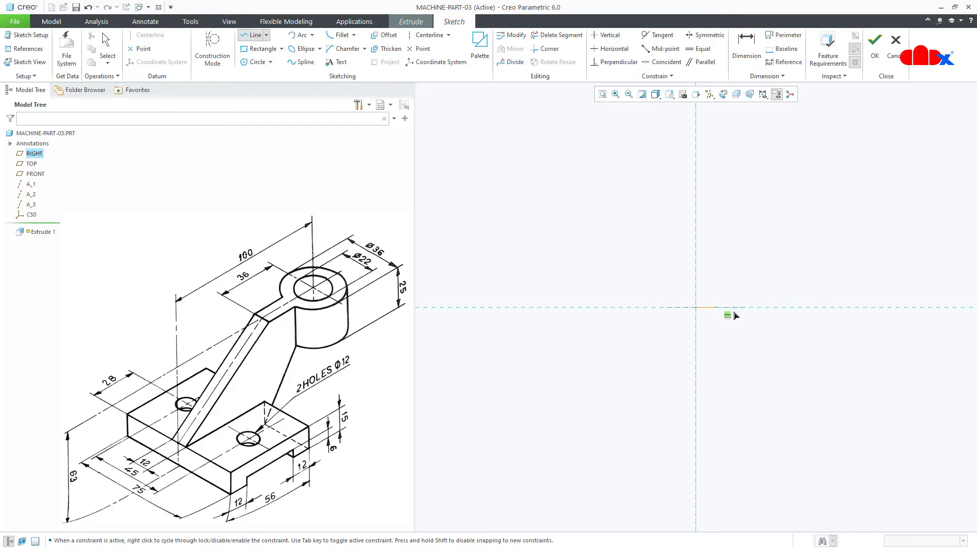
{"action": "left_click", "coordinate": [808, 308]}
{"action": "left_click", "coordinate": [808, 344]}
{"action": "left_click", "coordinate": [781, 345]}
{"action": "left_click", "coordinate": [781, 328]}
{"action": "left_click", "coordinate": [696, 328]}
{"action": "middle_click", "coordinate": [705, 344]}
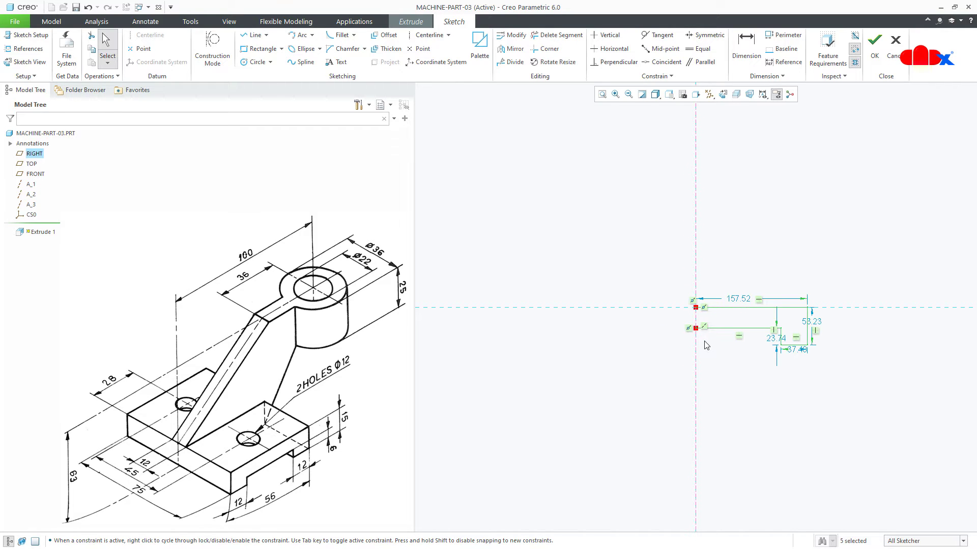
{"action": "left_click", "coordinate": [518, 50]}
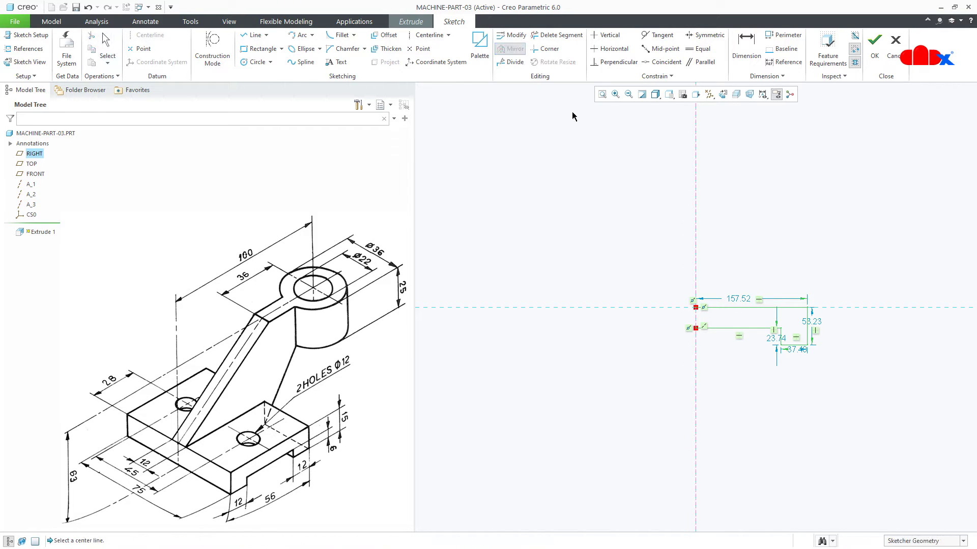
{"action": "left_click", "coordinate": [696, 190]}
Step: Dimension the section's overall width, height, step height and foot width
{"action": "right_click", "coordinate": [756, 206]}
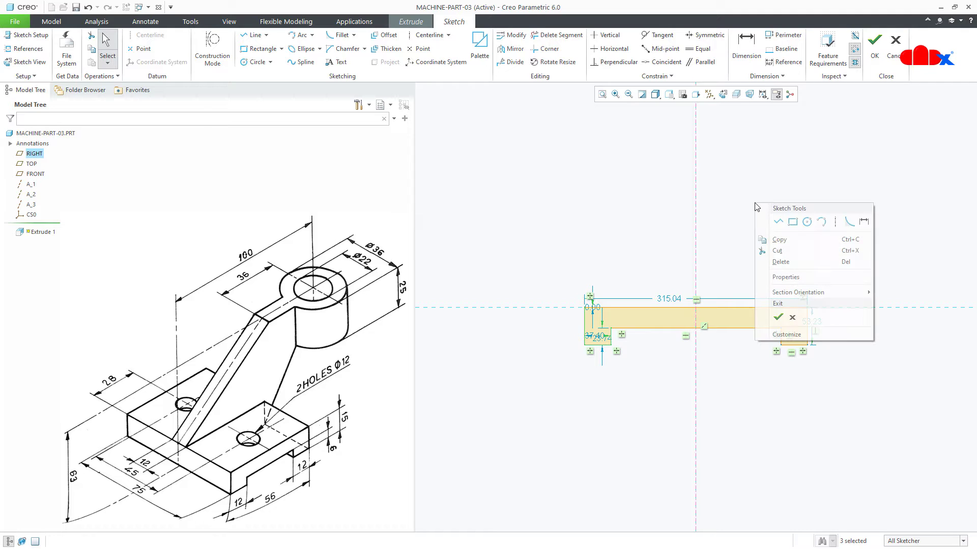
{"action": "left_click", "coordinate": [871, 221]}
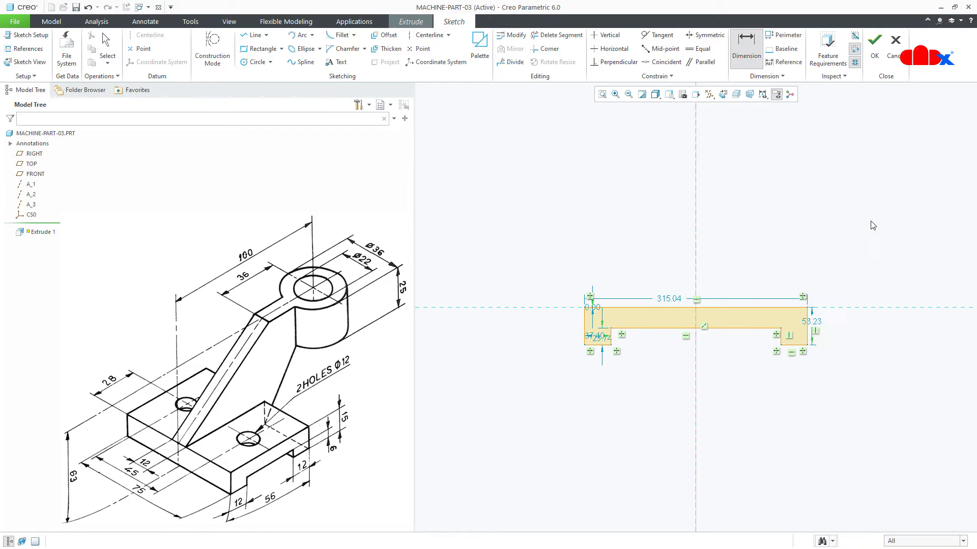
{"action": "left_click", "coordinate": [747, 307]}
{"action": "middle_click", "coordinate": [747, 268]}
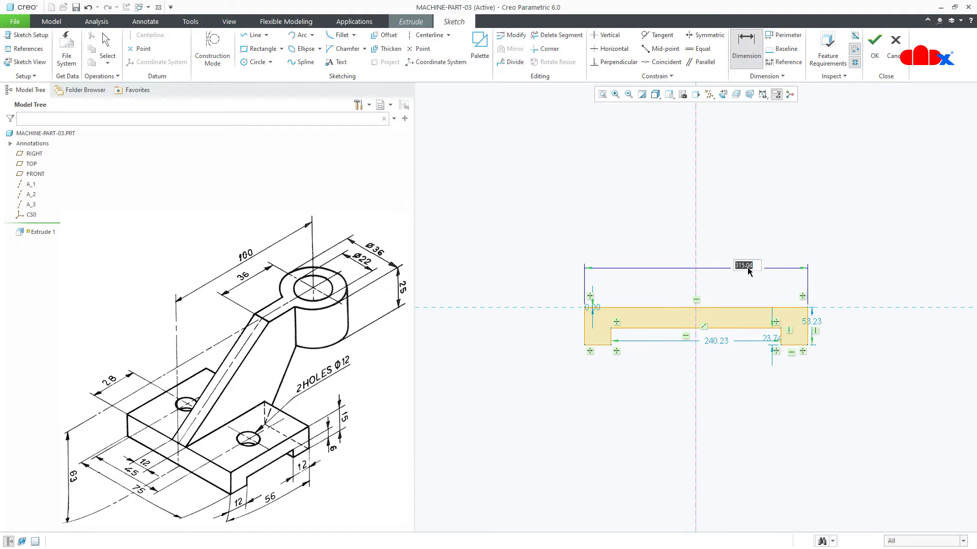
{"action": "left_click", "coordinate": [808, 324]}
{"action": "middle_click", "coordinate": [864, 335]}
{"action": "key", "text": "Return"}
{"action": "middle_click", "coordinate": [835, 344]}
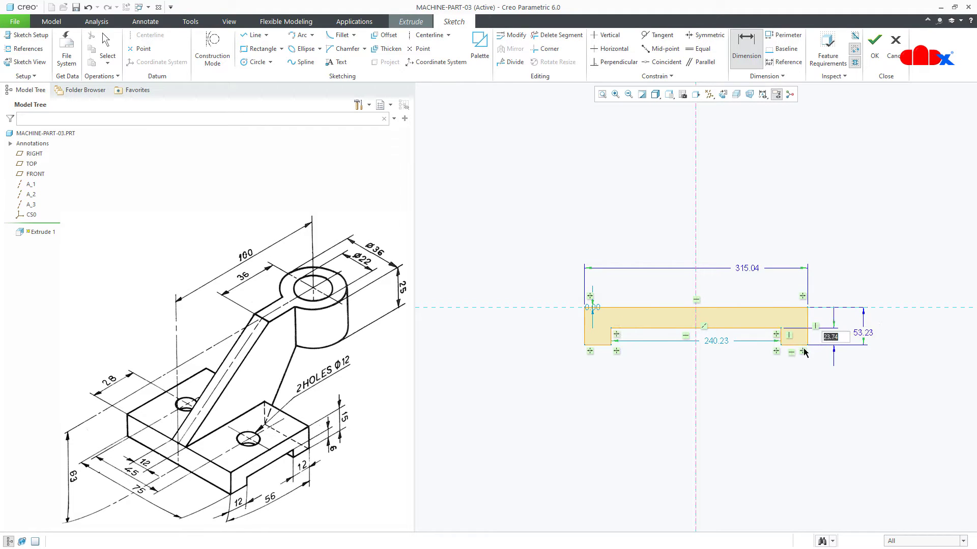
{"action": "left_click", "coordinate": [600, 346]}
{"action": "middle_click", "coordinate": [601, 401]}
{"action": "key", "text": "Return"}
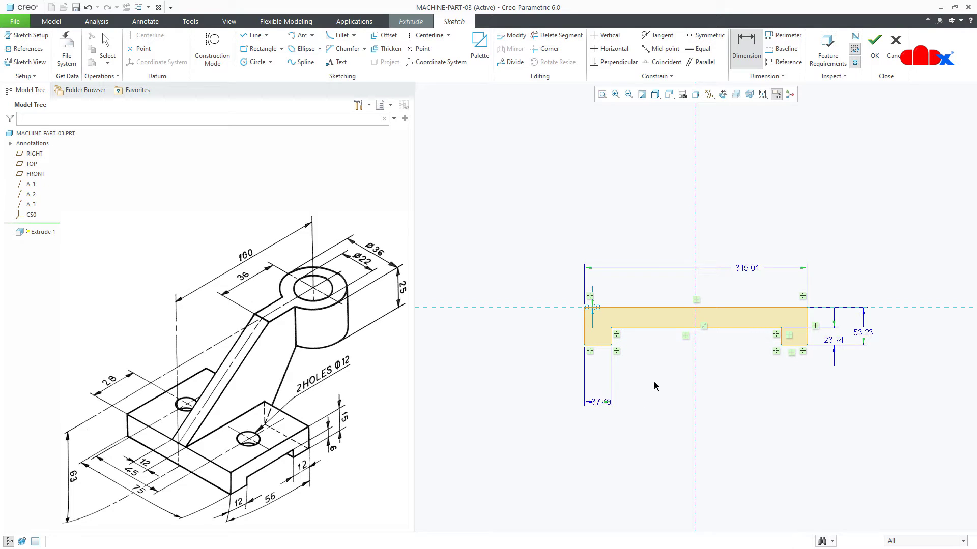
Step: Make the profile's top-left corner coincident with the horizontal reference
{"action": "left_click", "coordinate": [670, 63]}
{"action": "left_click", "coordinate": [584, 308]}
{"action": "left_click", "coordinate": [576, 309]}
{"action": "middle_click", "coordinate": [636, 379]}
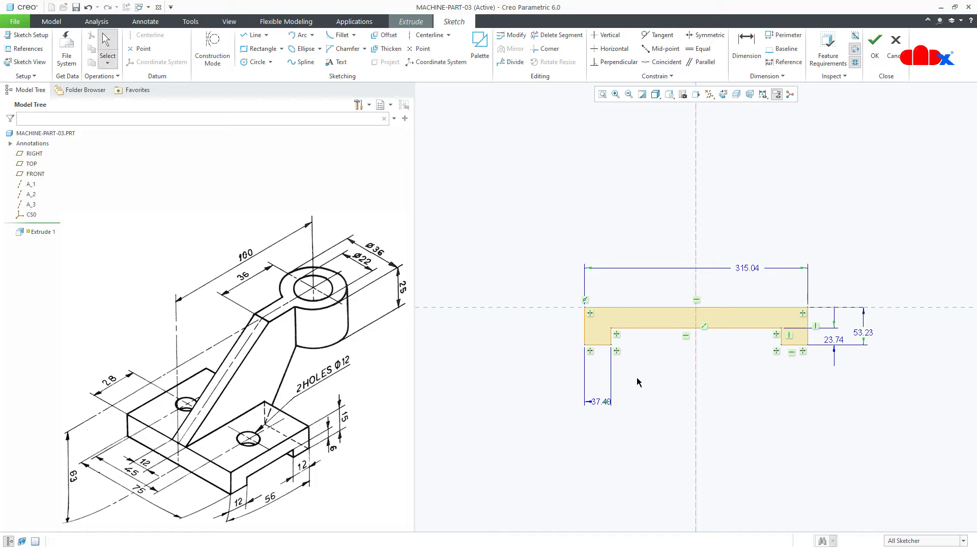
Step: Select the foot width, overall width and both height dimensions for modification, with Regenerate off
{"action": "left_click", "coordinate": [506, 37]}
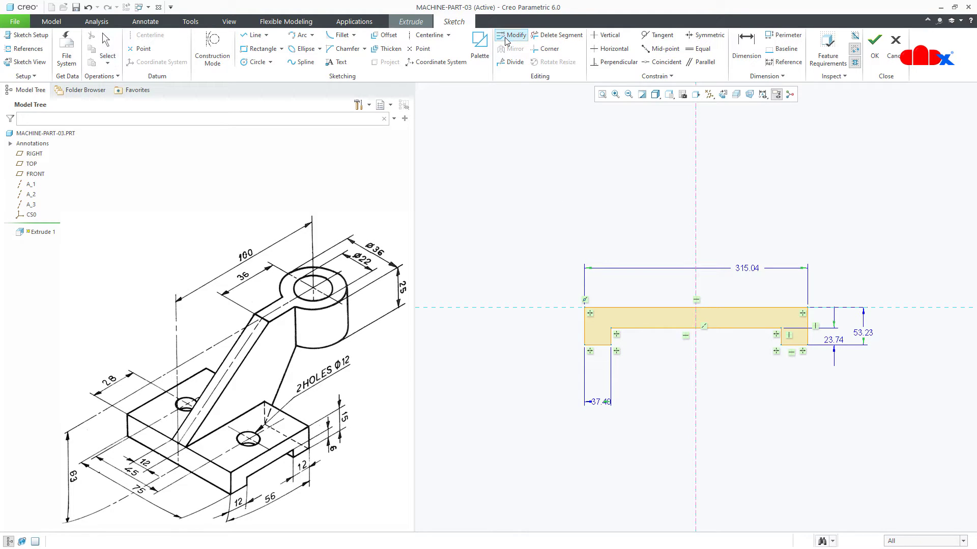
{"action": "left_click", "coordinate": [600, 403]}
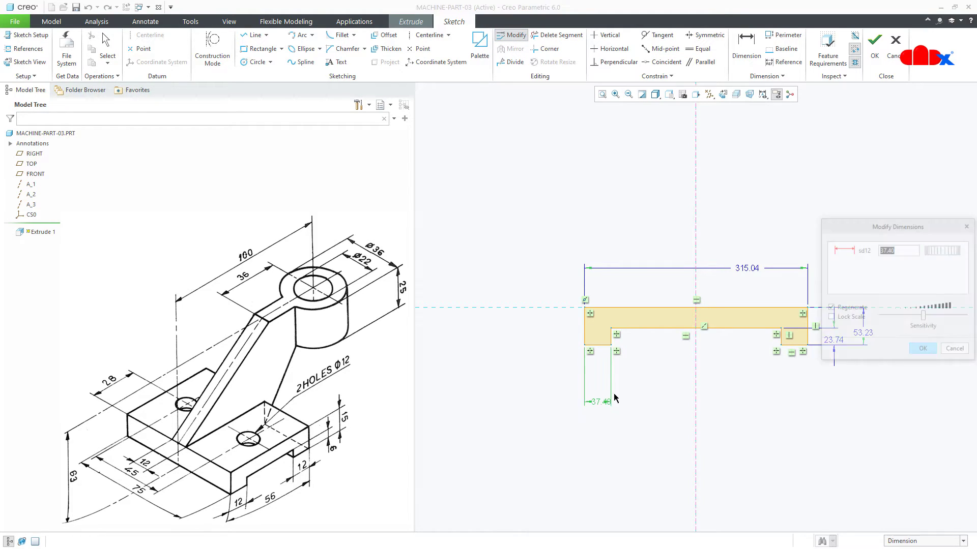
{"action": "left_click", "coordinate": [742, 270]}
{"action": "scroll", "coordinate": [607, 309], "scroll_direction": "up", "scroll_amount": 2}
{"action": "left_click", "coordinate": [755, 338]}
{"action": "left_click", "coordinate": [830, 308]}
{"action": "mouse_move", "coordinate": [866, 362]}
{"action": "left_mouse_down"}
{"action": "mouse_move", "coordinate": [866, 513]}
{"action": "mouse_move", "coordinate": [867, 464]}
{"action": "left_mouse_up"}
Step: Enter foot width 12, width 56, height 15 and step height 6, and apply
{"action": "double_click", "coordinate": [905, 252]}
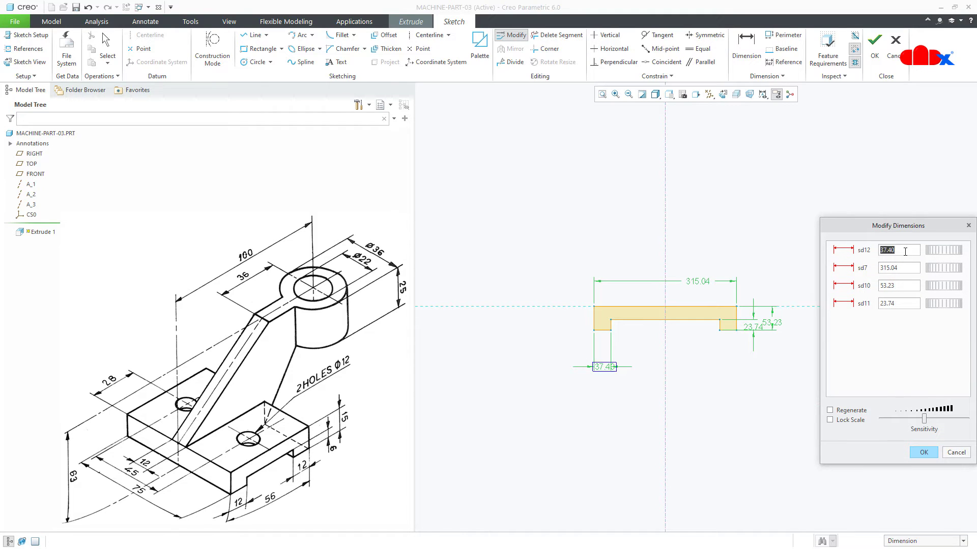
{"action": "type", "text": "12"}
{"action": "key", "text": "Return"}
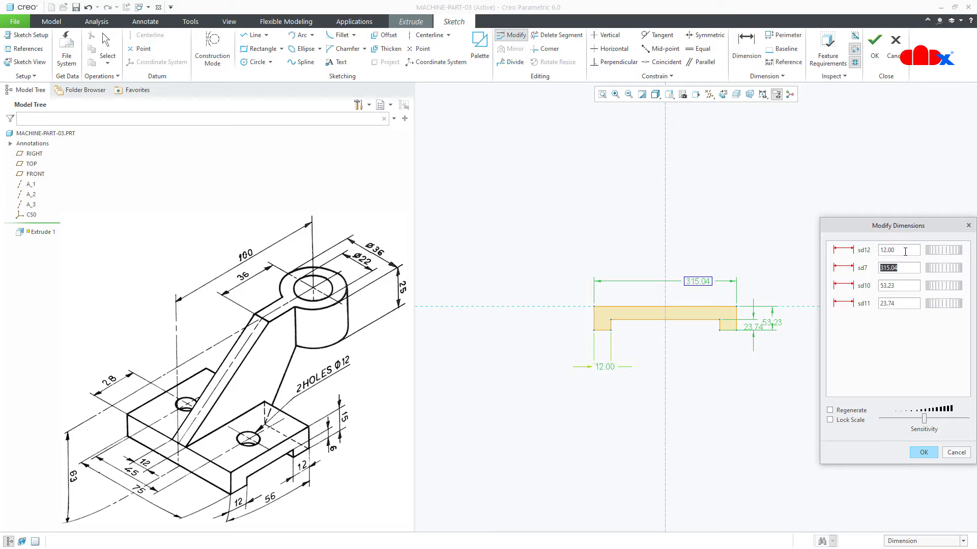
{"action": "type", "text": "56"}
{"action": "key", "text": "Return"}
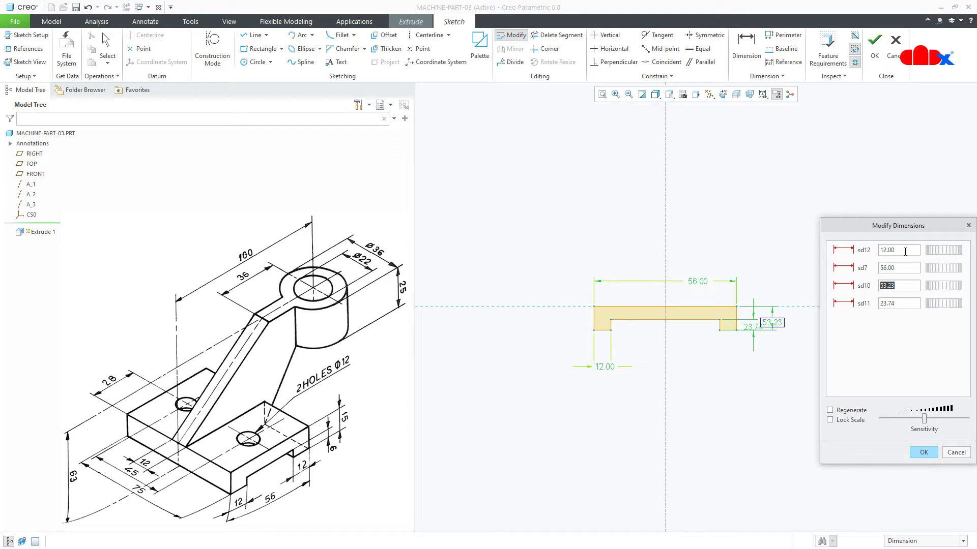
{"action": "type", "text": "15"}
{"action": "key", "text": "Return"}
{"action": "type", "text": "6"}
{"action": "key", "text": "Return"}
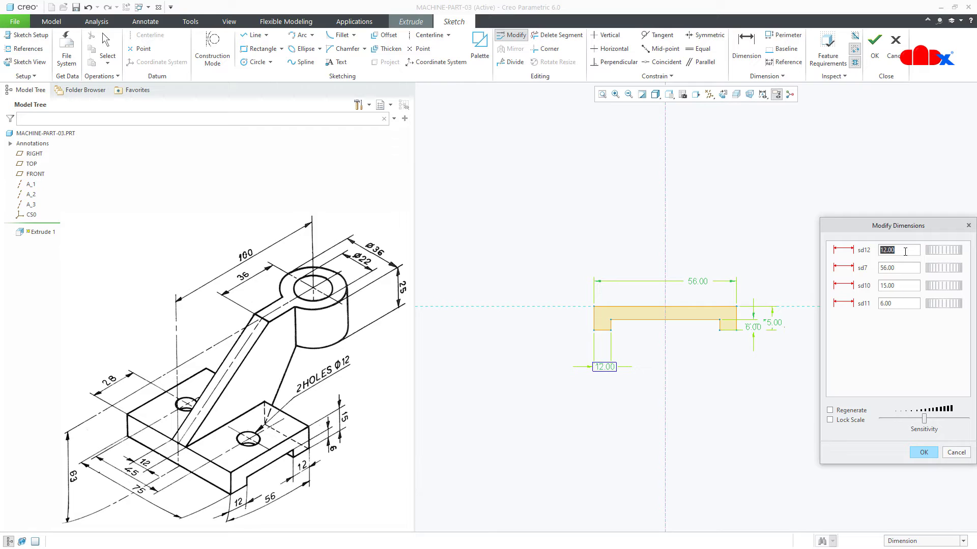
{"action": "left_click", "coordinate": [924, 453]}
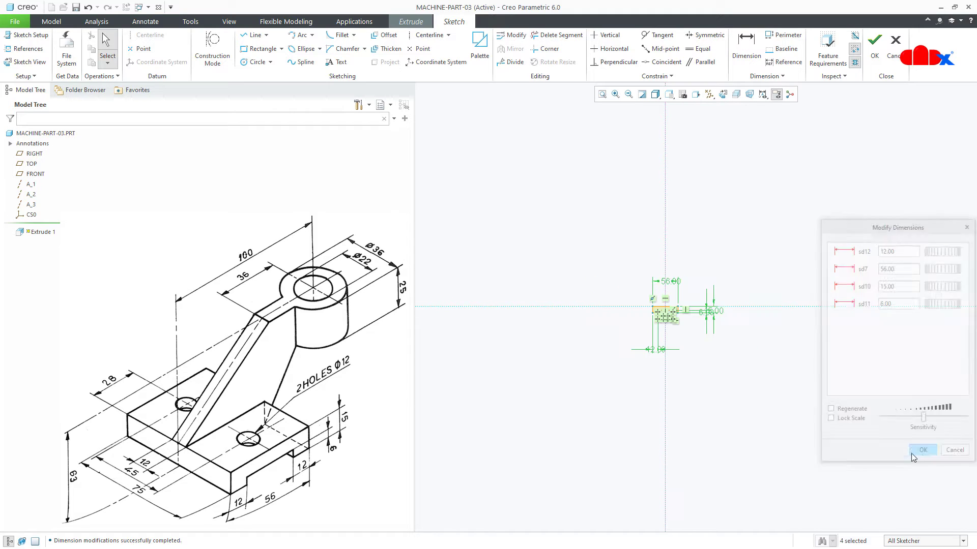
Step: Finish the sketch and extrude it symmetrically to a depth of 75, then restore the default view
{"action": "right_click", "coordinate": [759, 385]}
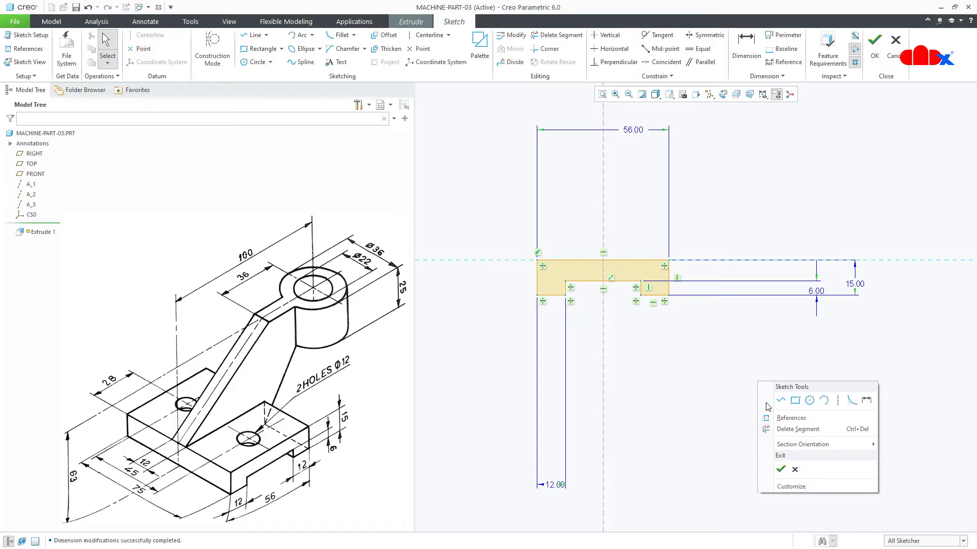
{"action": "left_click", "coordinate": [784, 465]}
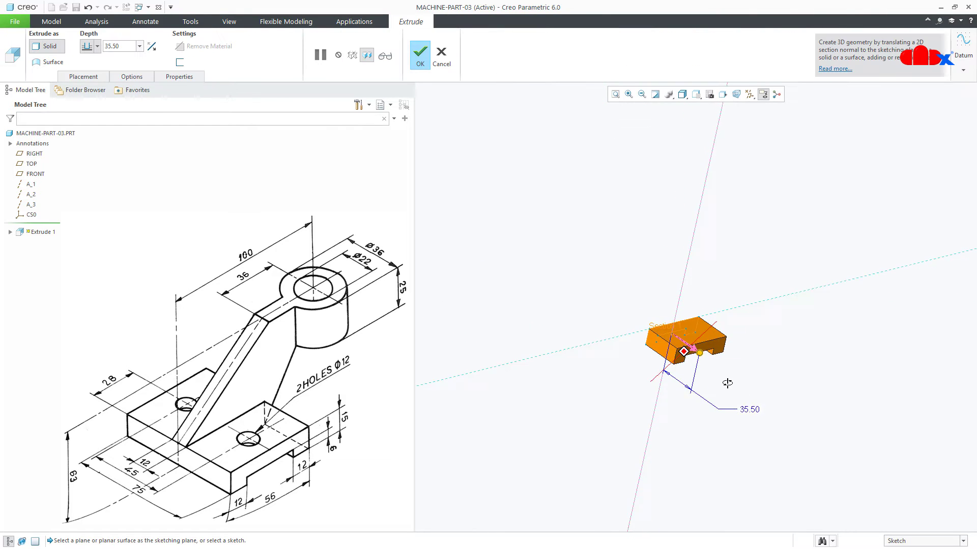
{"action": "left_click", "coordinate": [95, 48]}
{"action": "left_click", "coordinate": [87, 71]}
{"action": "double_click", "coordinate": [126, 47]}
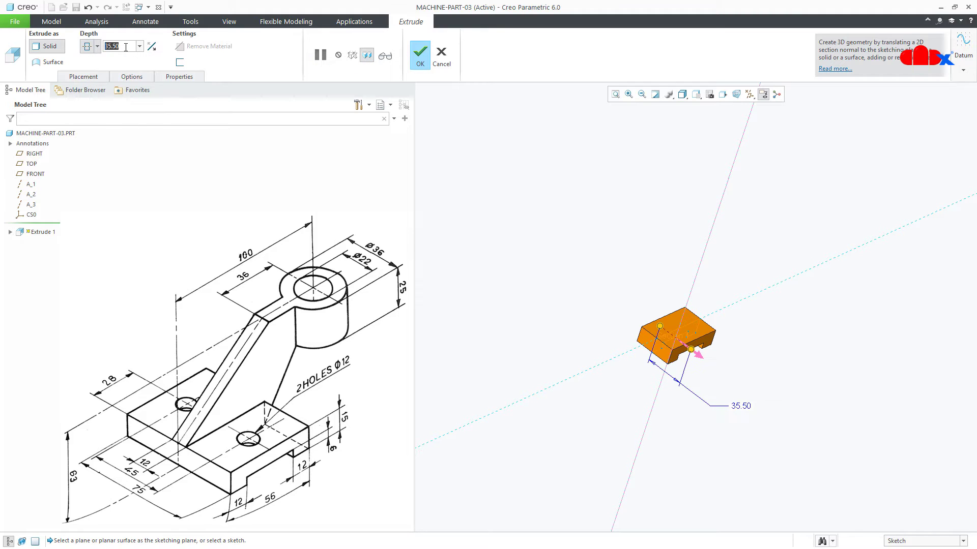
{"action": "type", "text": "75"}
{"action": "key", "text": "Return"}
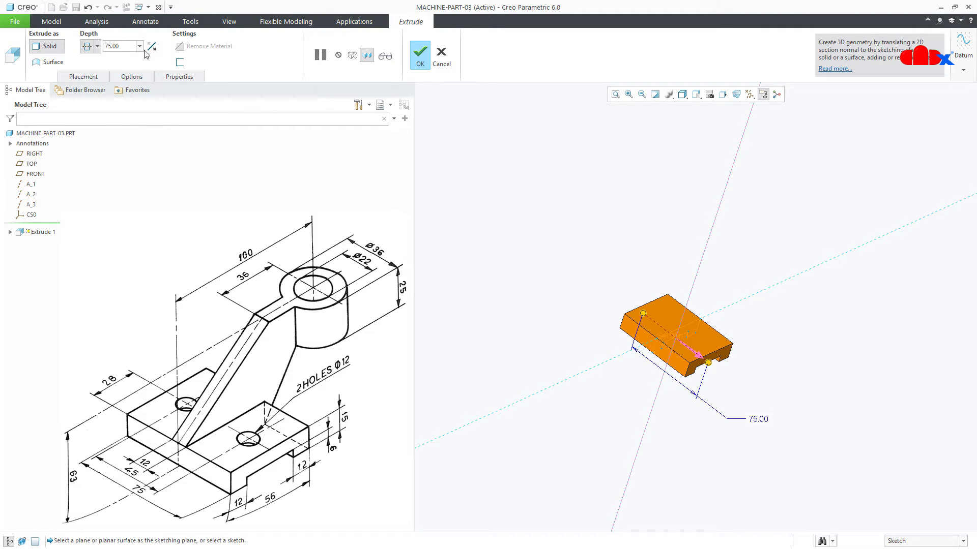
{"action": "left_click", "coordinate": [420, 55]}
{"action": "left_click", "coordinate": [757, 476]}
{"action": "key", "text": "ctrl+d"}
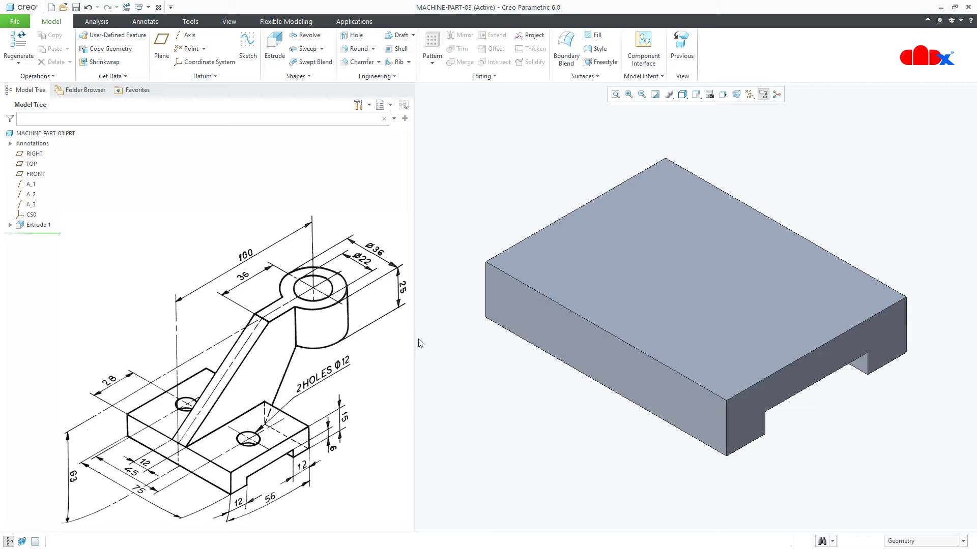
Step: Create datum plane DTM1 offset 63 from the block's reference face
{"action": "left_click", "coordinate": [161, 45]}
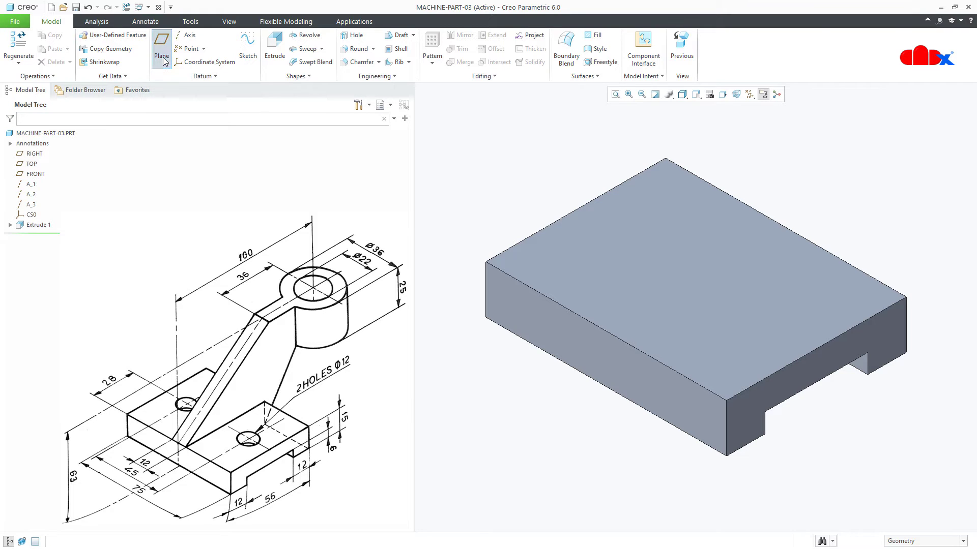
{"action": "left_click", "coordinate": [623, 392]}
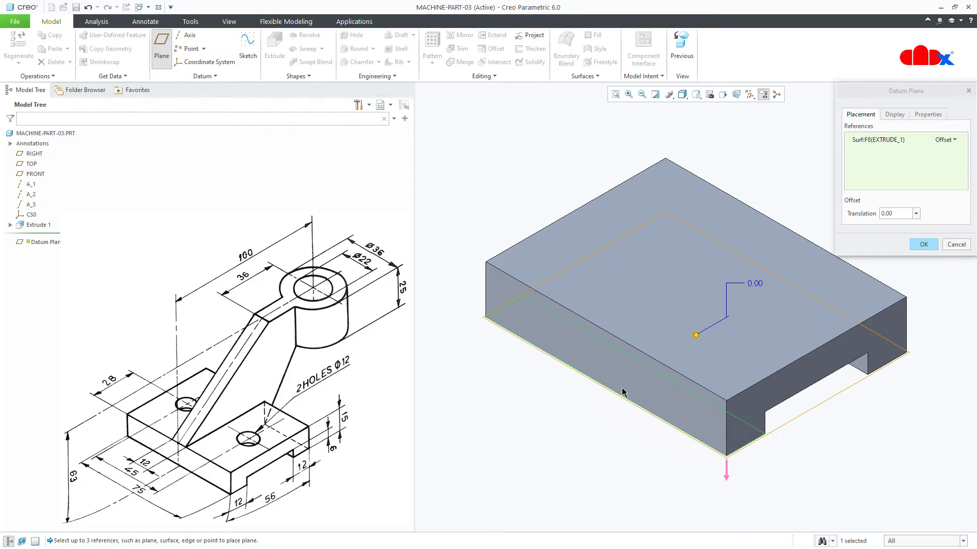
{"action": "left_click_drag", "start_coordinate": [696, 335], "coordinate": [685, 233]}
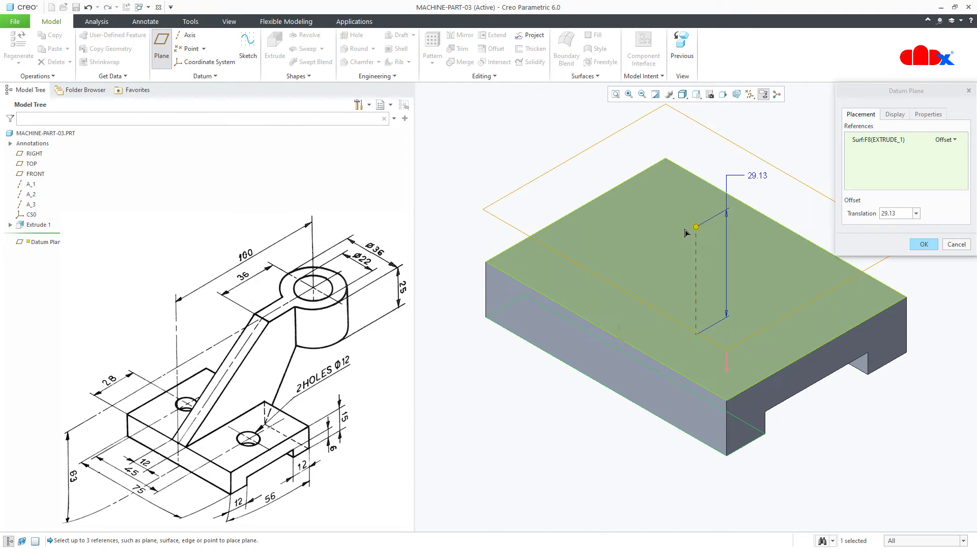
{"action": "scroll", "coordinate": [609, 342], "scroll_direction": "down", "scroll_amount": 5}
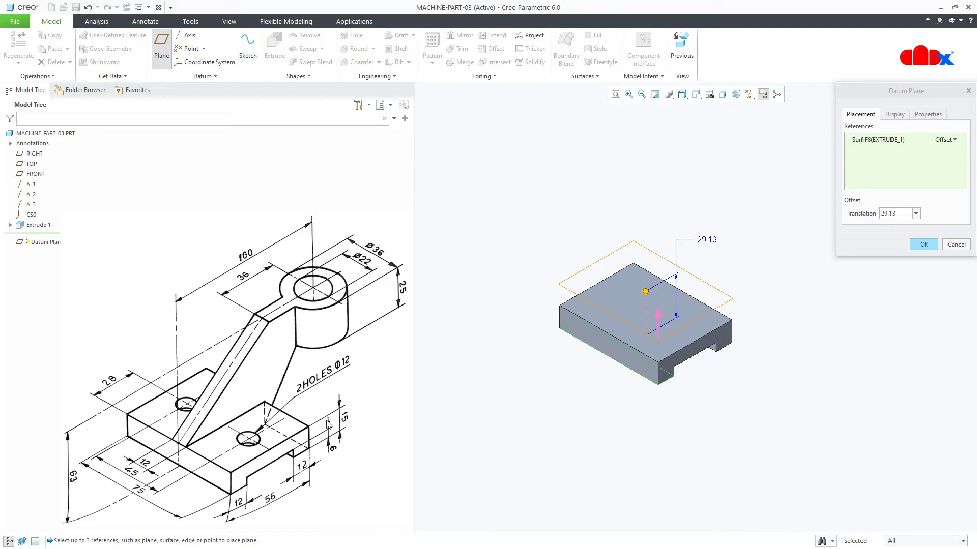
{"action": "left_click", "coordinate": [904, 214]}
{"action": "type", "text": "63"}
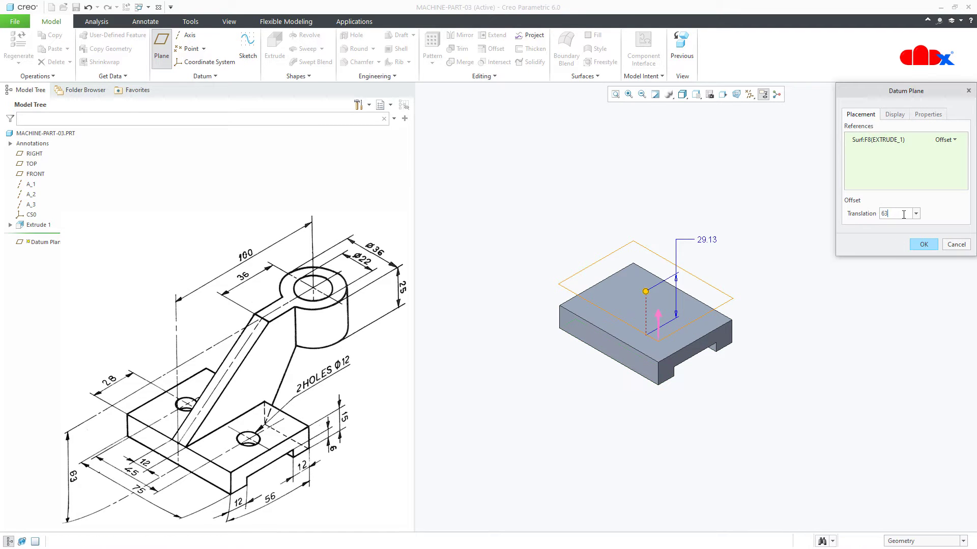
{"action": "key", "text": "Return"}
{"action": "left_click", "coordinate": [924, 245]}
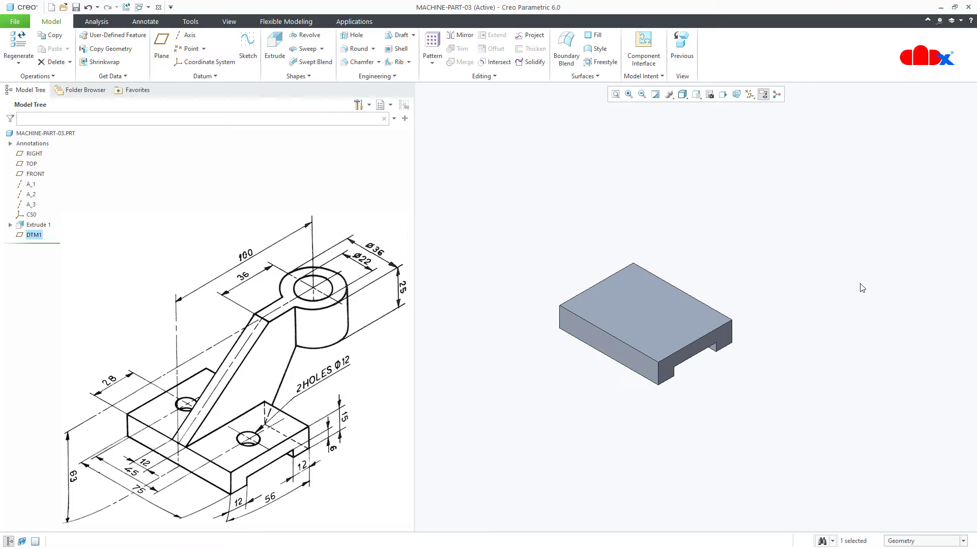
Step: Start an extrusion sketched on DTM1 with the RIGHT datum plane added as a reference
{"action": "left_click", "coordinate": [783, 320]}
{"action": "middle_click_drag", "start_coordinate": [736, 283], "coordinate": [690, 376]}
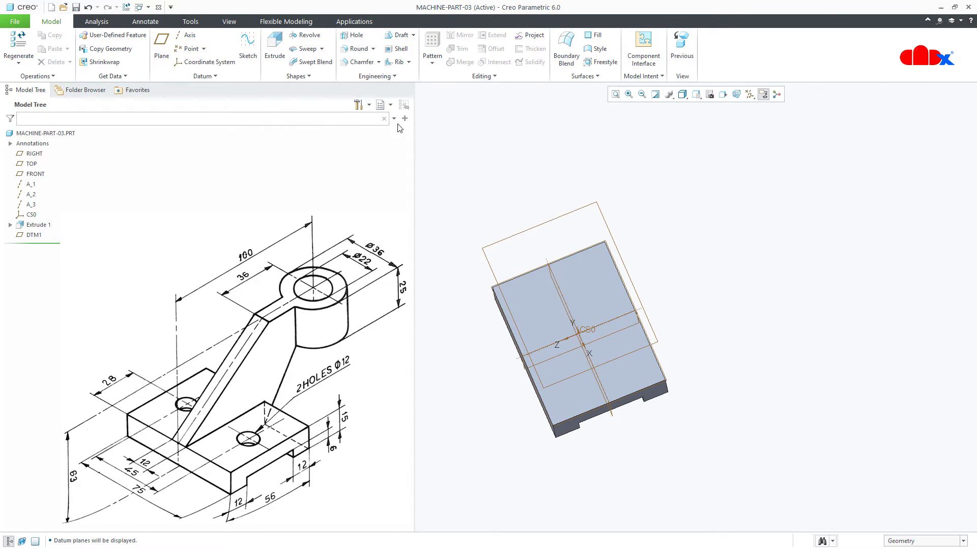
{"action": "left_click", "coordinate": [270, 51]}
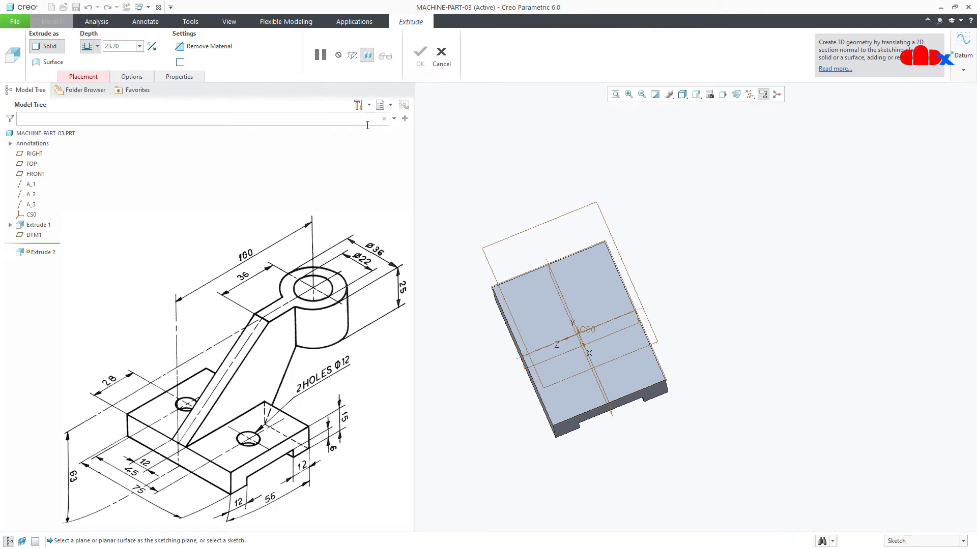
{"action": "left_click", "coordinate": [542, 221]}
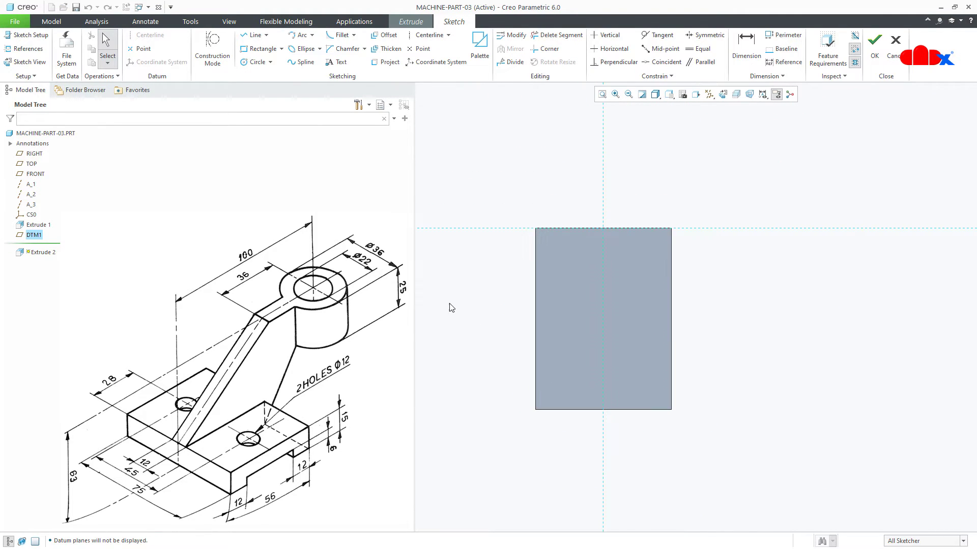
{"action": "left_click", "coordinate": [28, 48]}
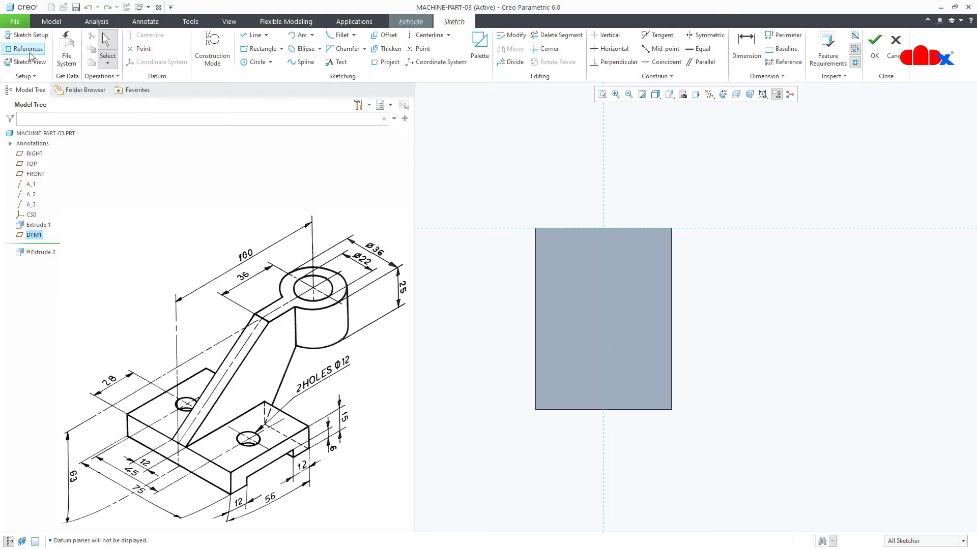
{"action": "left_click", "coordinate": [34, 153]}
Step: Sketch a circle centred on the reference line
{"action": "right_click", "coordinate": [748, 382]}
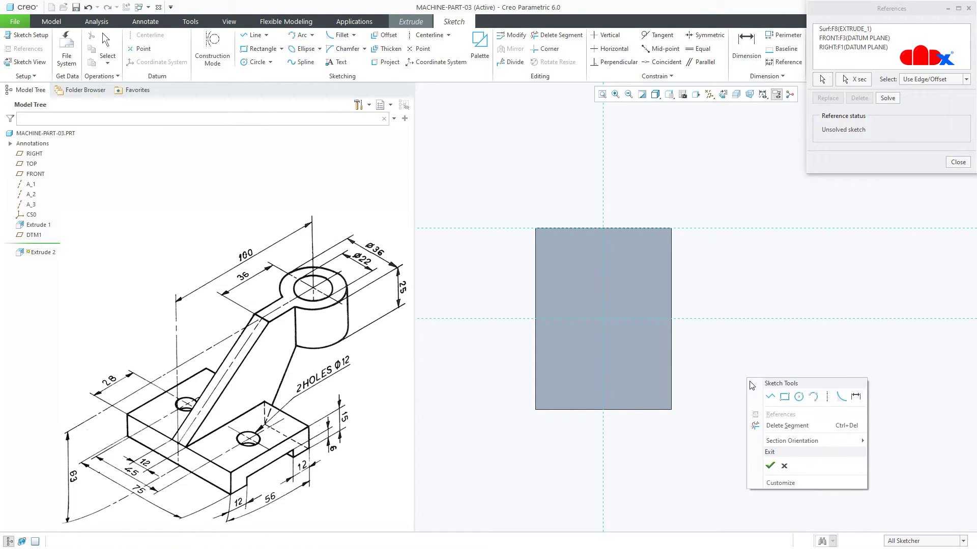
{"action": "left_click", "coordinate": [801, 392]}
{"action": "left_click", "coordinate": [843, 321]}
{"action": "left_click", "coordinate": [837, 360]}
{"action": "middle_click", "coordinate": [835, 389]}
Step: Dimension the circle 100 from the block's left edge with diameter 36, and finish the sketch
{"action": "right_click", "coordinate": [835, 388]}
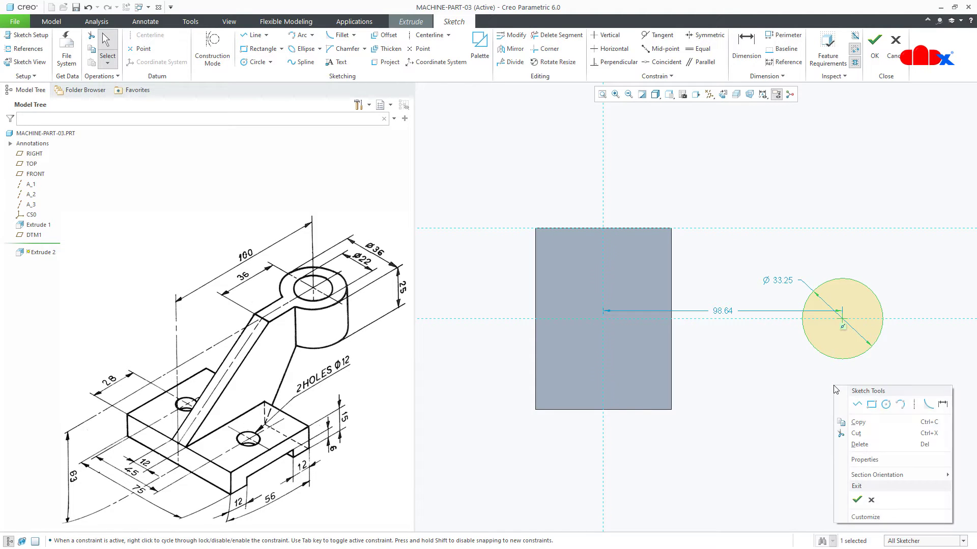
{"action": "left_click", "coordinate": [939, 405]}
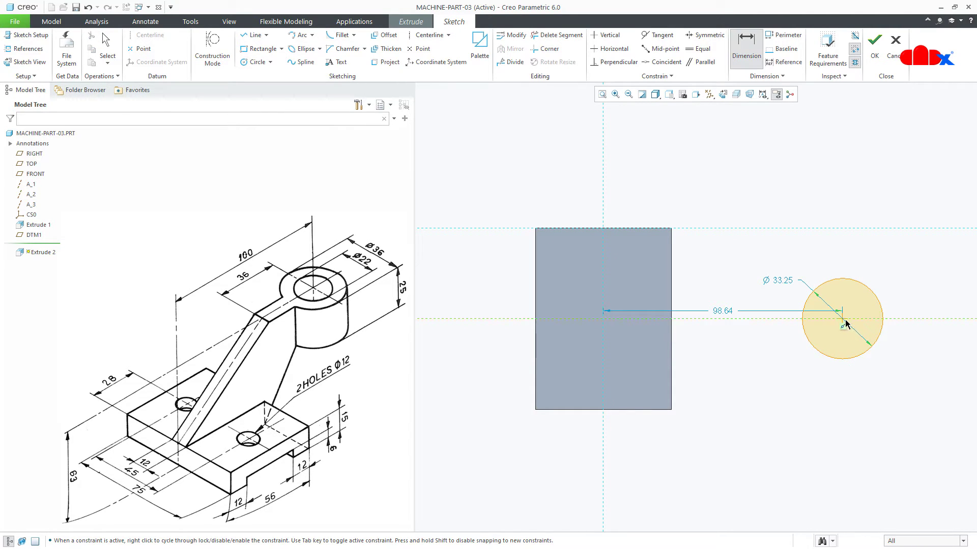
{"action": "left_click", "coordinate": [535, 346]}
{"action": "middle_click", "coordinate": [560, 444]}
{"action": "type", "text": "100"}
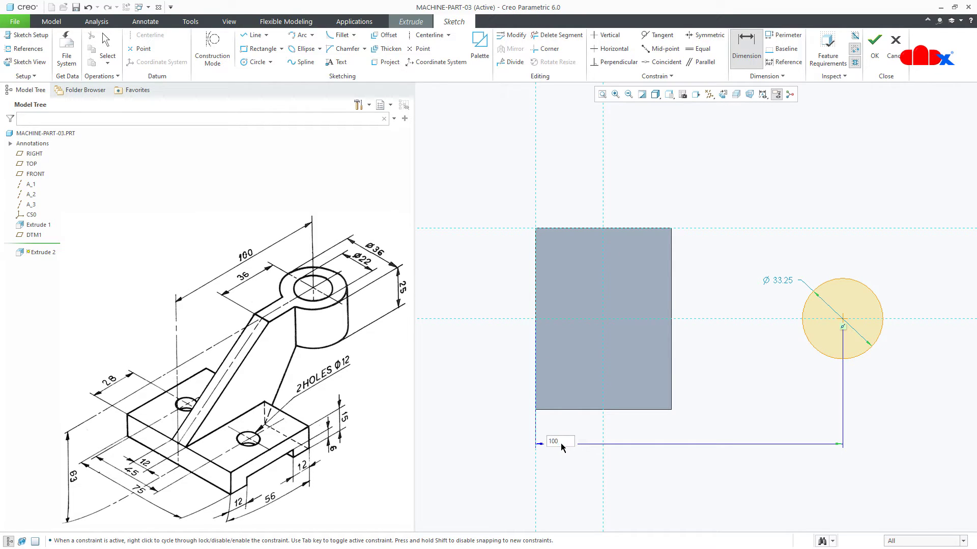
{"action": "key", "text": "Return"}
{"action": "double_click", "coordinate": [717, 279]}
{"action": "type", "text": "36"}
{"action": "key", "text": "Return"}
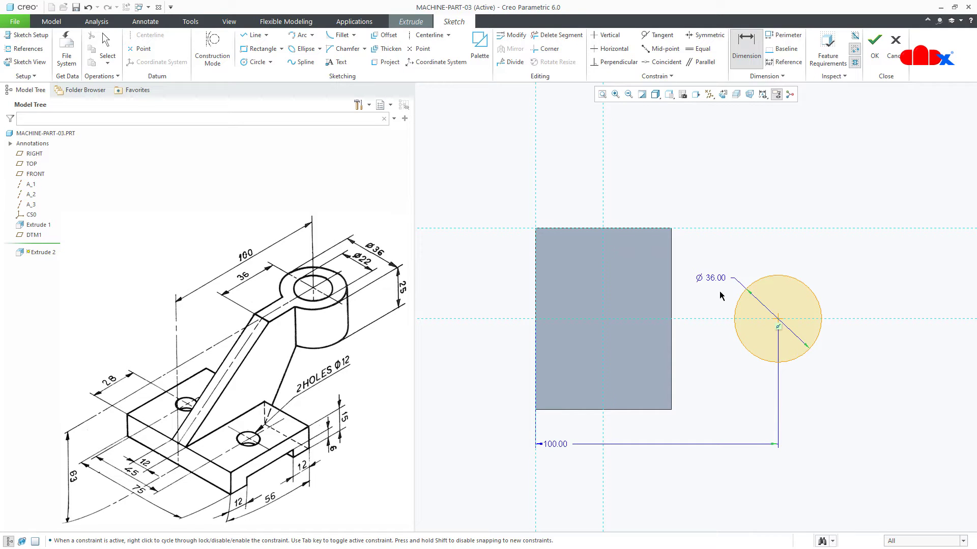
{"action": "right_click", "coordinate": [721, 294]}
{"action": "left_click", "coordinate": [744, 379]}
Step: Flip the cylinder to extend downward and extrude it 25 deep
{"action": "middle_click_drag", "start_coordinate": [734, 376], "coordinate": [733, 340]}
{"action": "left_click", "coordinate": [788, 214]}
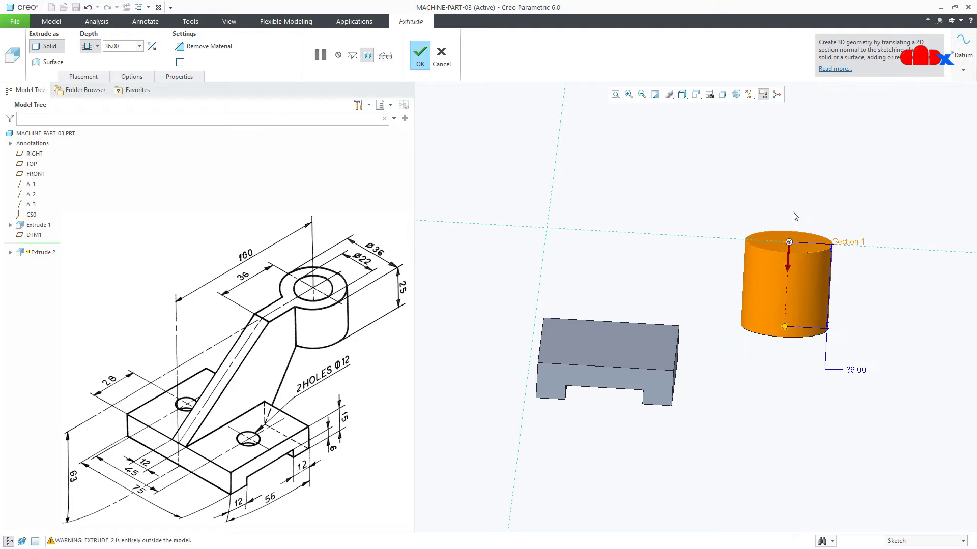
{"action": "double_click", "coordinate": [862, 369]}
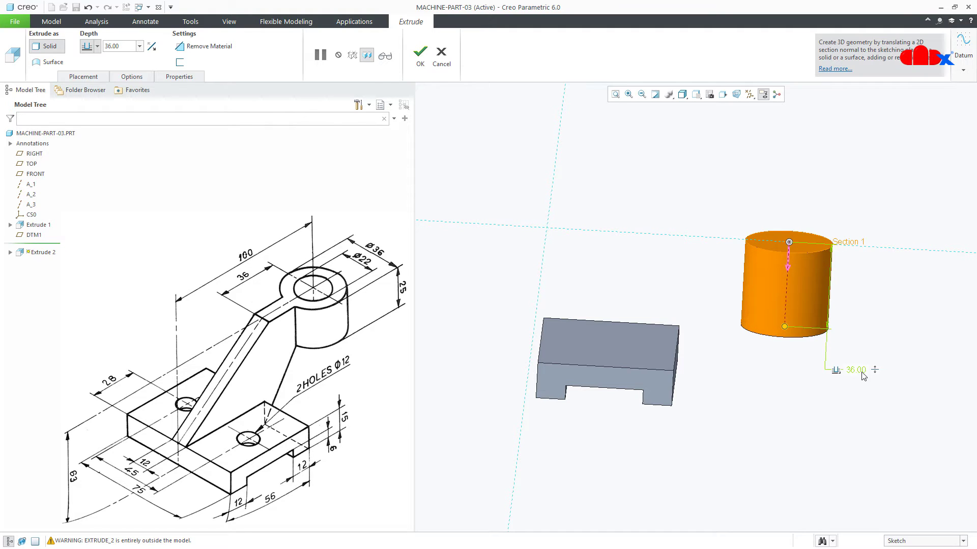
{"action": "type", "text": "25"}
{"action": "key", "text": "Return"}
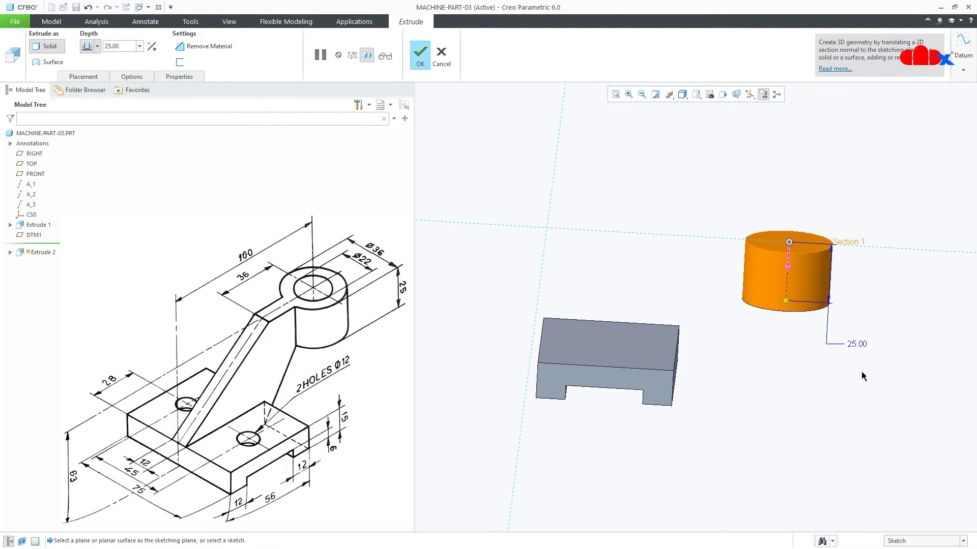
{"action": "middle_click", "coordinate": [861, 372]}
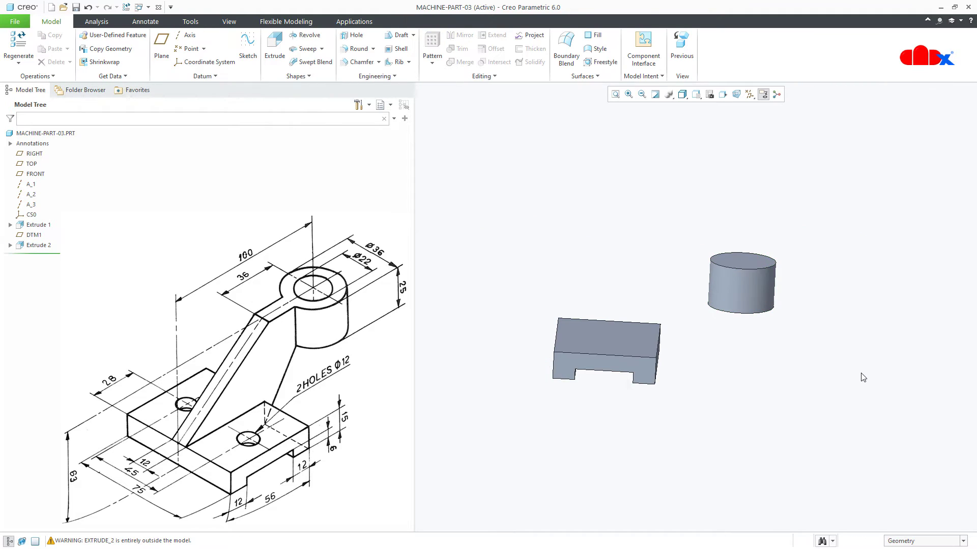
Step: Return to the default view and start Extrude 3 sketched on the RIGHT datum plane
{"action": "key", "text": "ctrl+d"}
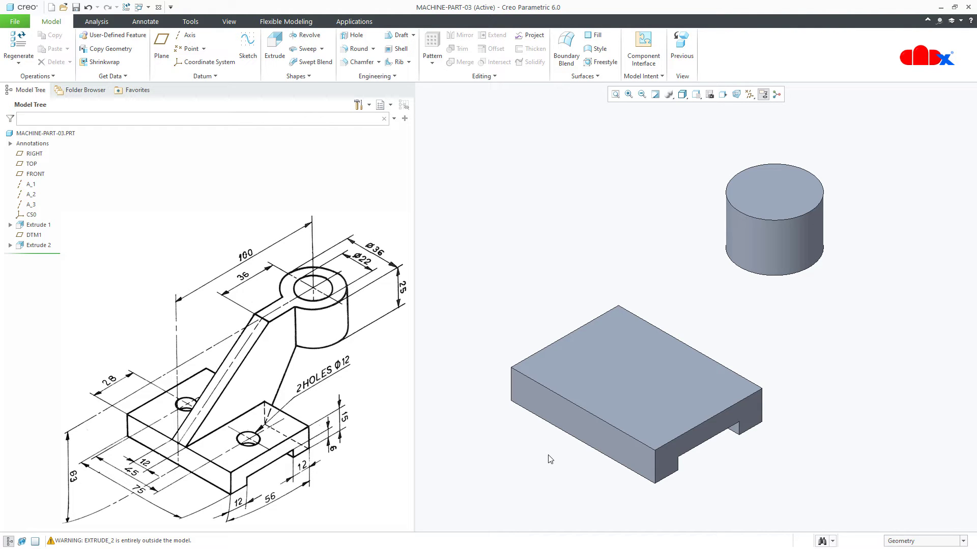
{"action": "left_click", "coordinate": [274, 57]}
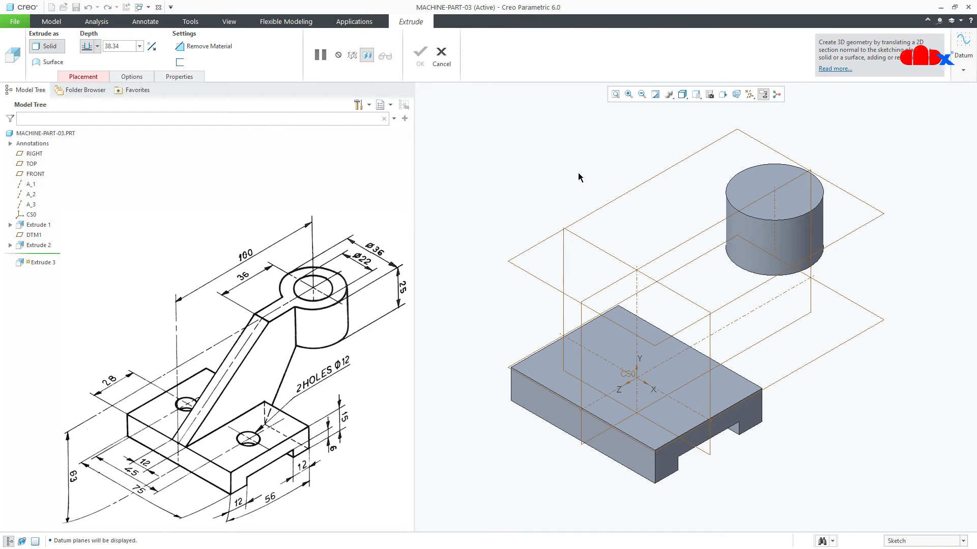
{"action": "left_click", "coordinate": [681, 245]}
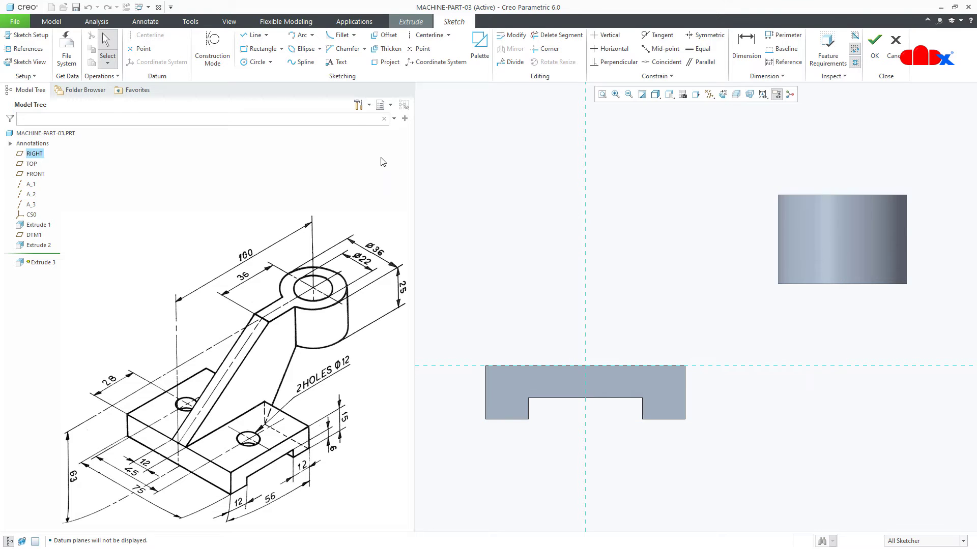
Step: Add the cylinder's top, left and bottom edges and its axis as sketch references
{"action": "left_click", "coordinate": [24, 49]}
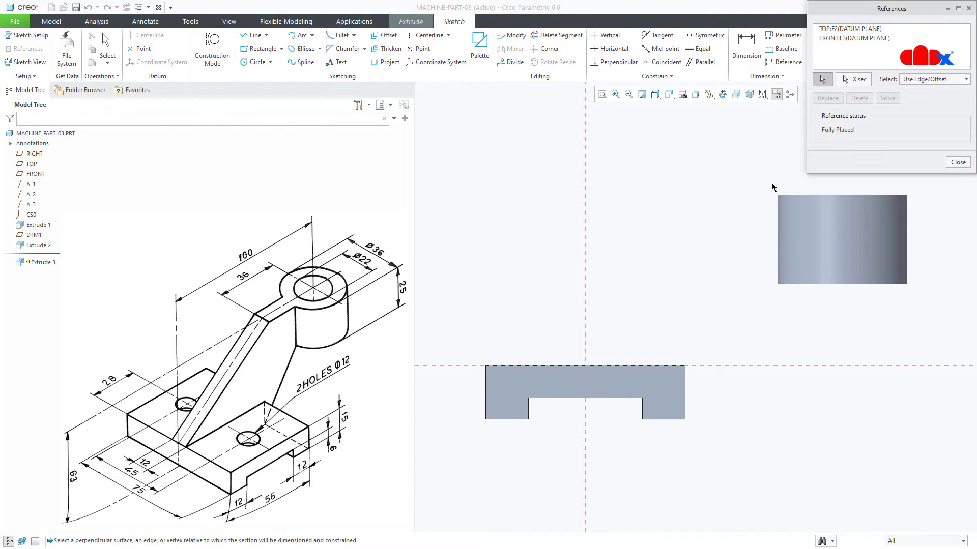
{"action": "left_click", "coordinate": [802, 196]}
{"action": "left_click", "coordinate": [779, 227]}
{"action": "left_click", "coordinate": [797, 284]}
{"action": "left_click", "coordinate": [840, 277]}
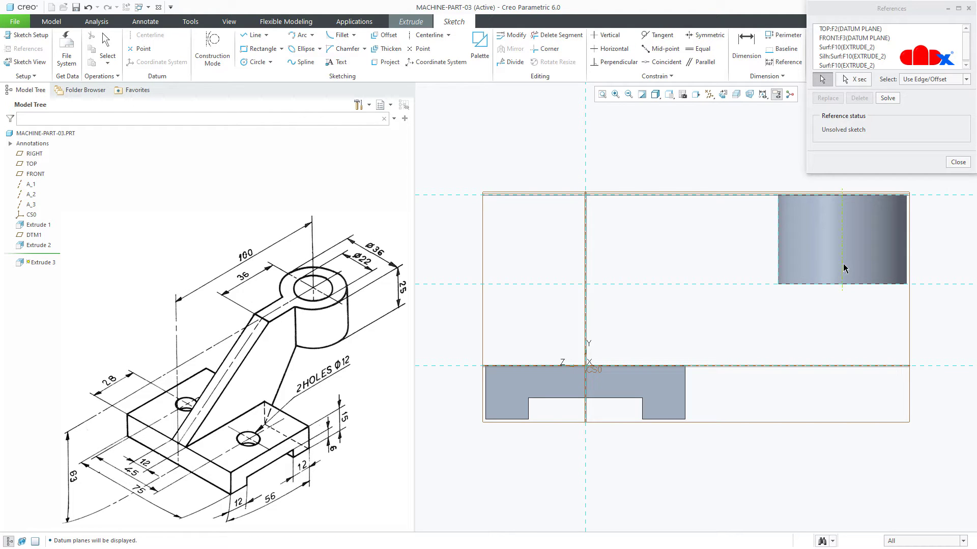
{"action": "left_click", "coordinate": [958, 162]}
Step: Draw the closed slanted rib profile from the cylinder's top down to the block and back
{"action": "right_click", "coordinate": [819, 346]}
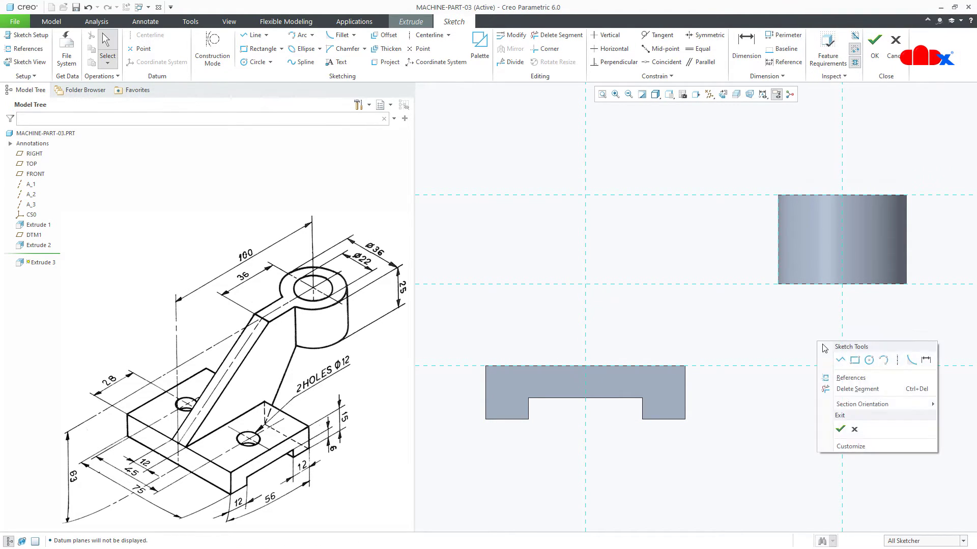
{"action": "left_click", "coordinate": [847, 363]}
{"action": "left_click", "coordinate": [847, 199]}
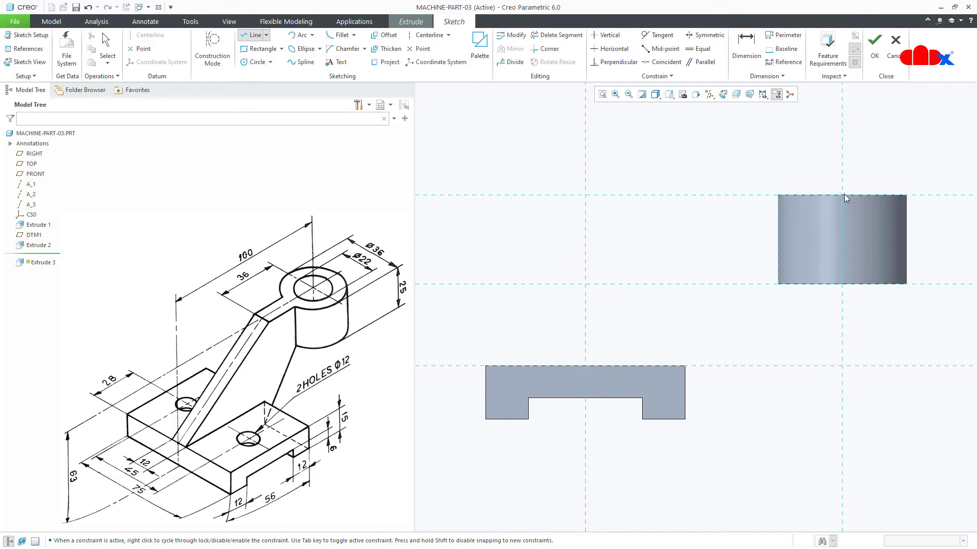
{"action": "left_click", "coordinate": [731, 196]}
{"action": "left_click", "coordinate": [487, 366]}
{"action": "left_click", "coordinate": [685, 365]}
{"action": "left_click", "coordinate": [685, 420]}
{"action": "left_click", "coordinate": [779, 285]}
{"action": "left_click", "coordinate": [843, 284]}
{"action": "left_click", "coordinate": [842, 283]}
{"action": "middle_click", "coordinate": [865, 319]}
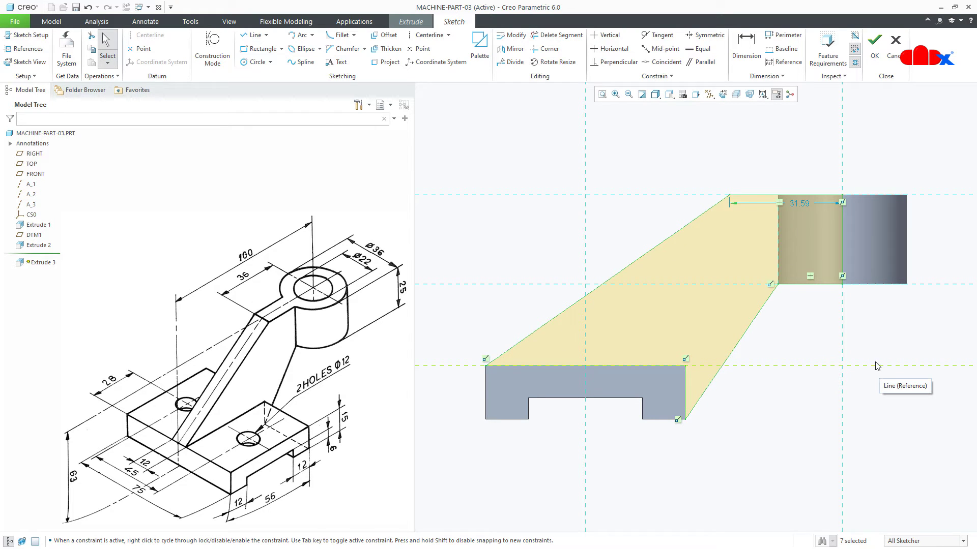
Step: Set the rib's top width dimension to 36
{"action": "double_click", "coordinate": [800, 203]}
{"action": "type", "text": "36"}
{"action": "key", "text": "Return"}
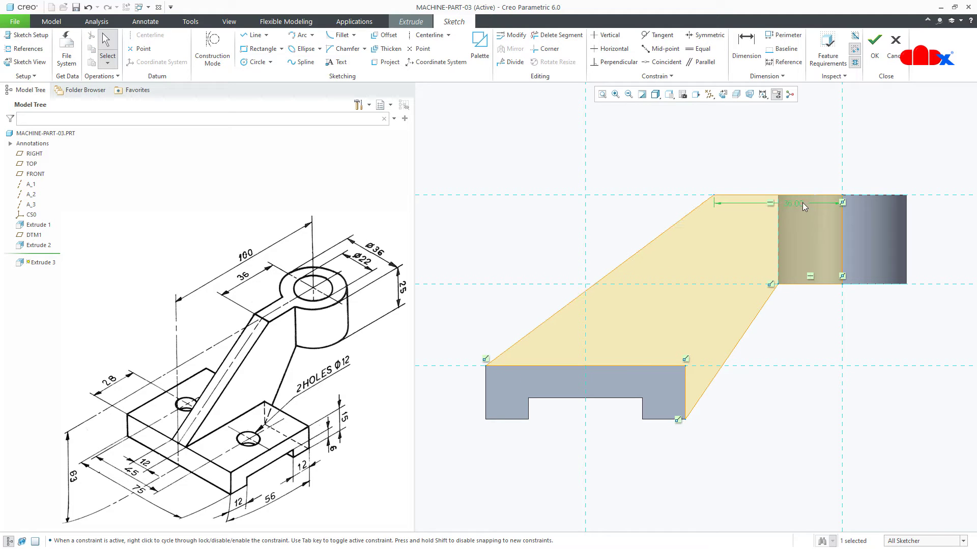
{"action": "right_click", "coordinate": [805, 312]}
Step: Finish the rib sketch, extrude it symmetrically 12 thick, and restore the standard view
{"action": "left_click", "coordinate": [828, 411]}
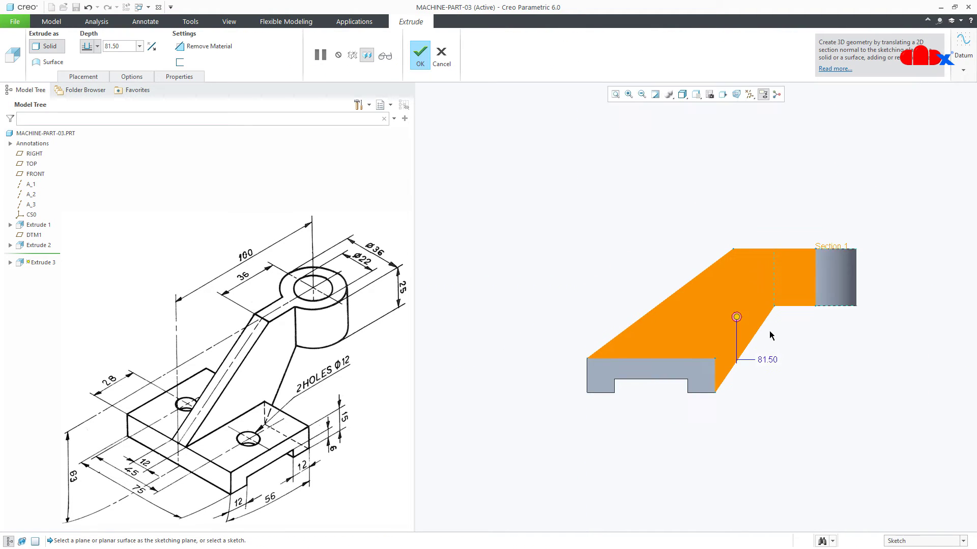
{"action": "left_click", "coordinate": [97, 46]}
{"action": "left_click", "coordinate": [88, 77]}
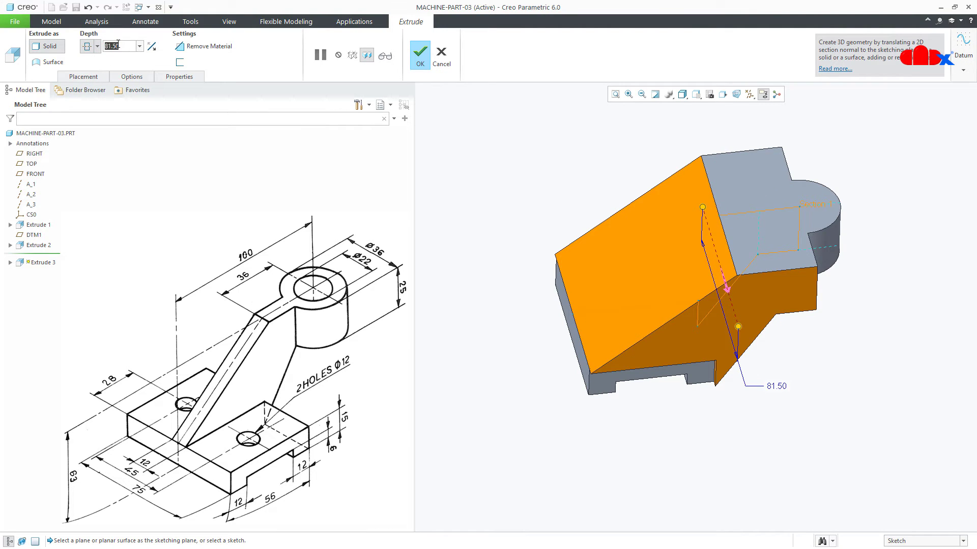
{"action": "type", "text": "12"}
{"action": "key", "text": "Return"}
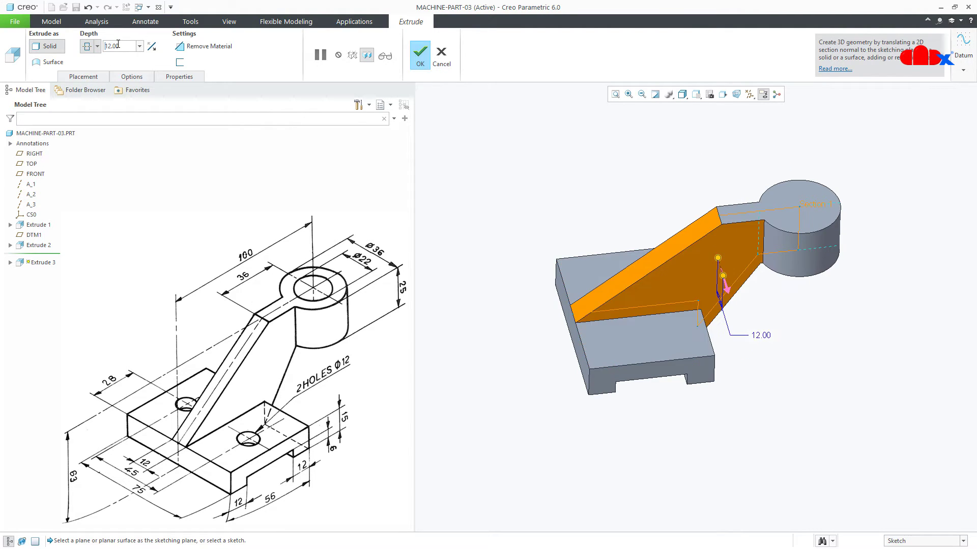
{"action": "left_click", "coordinate": [421, 56]}
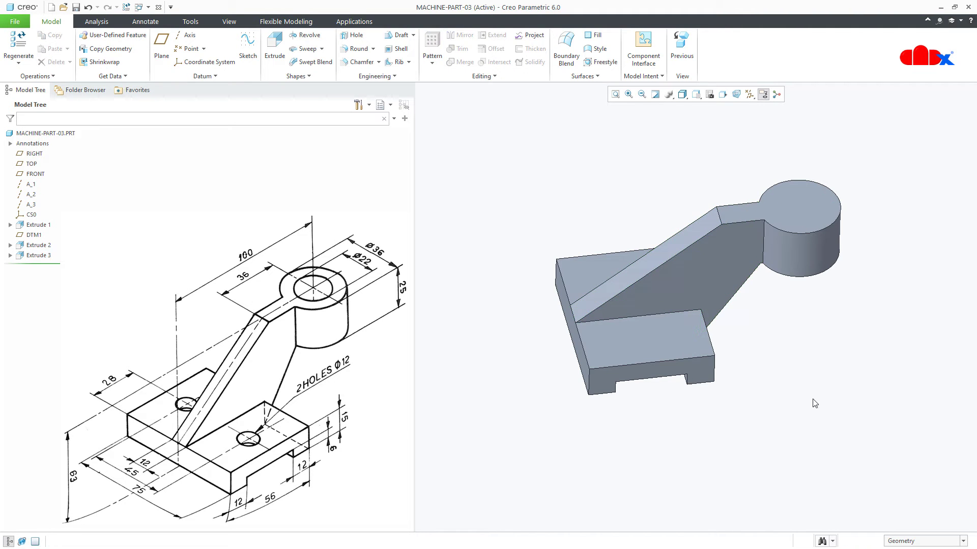
{"action": "key", "text": "ctrl+d"}
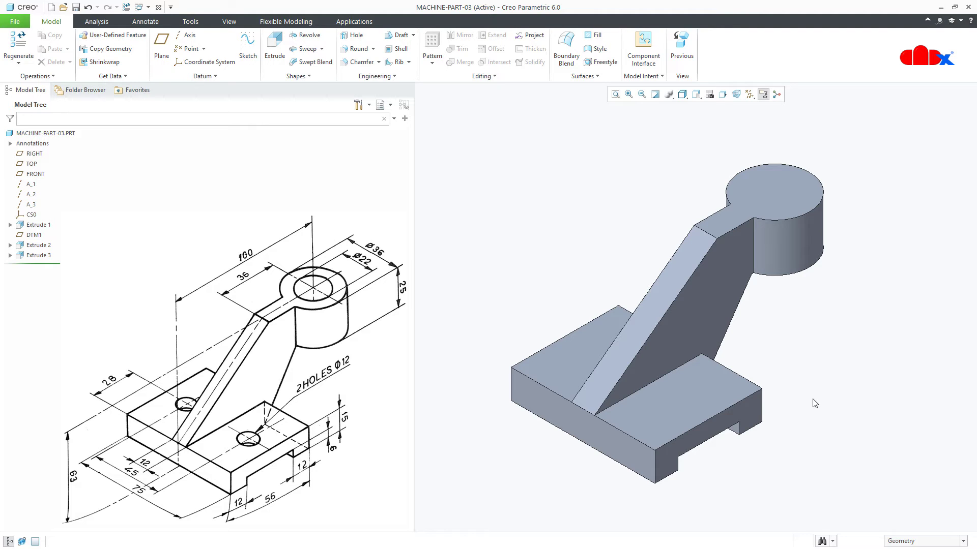
Step: Start a new extrusion on the boss top face and sketch a centred Ø22 circle
{"action": "left_click", "coordinate": [275, 51]}
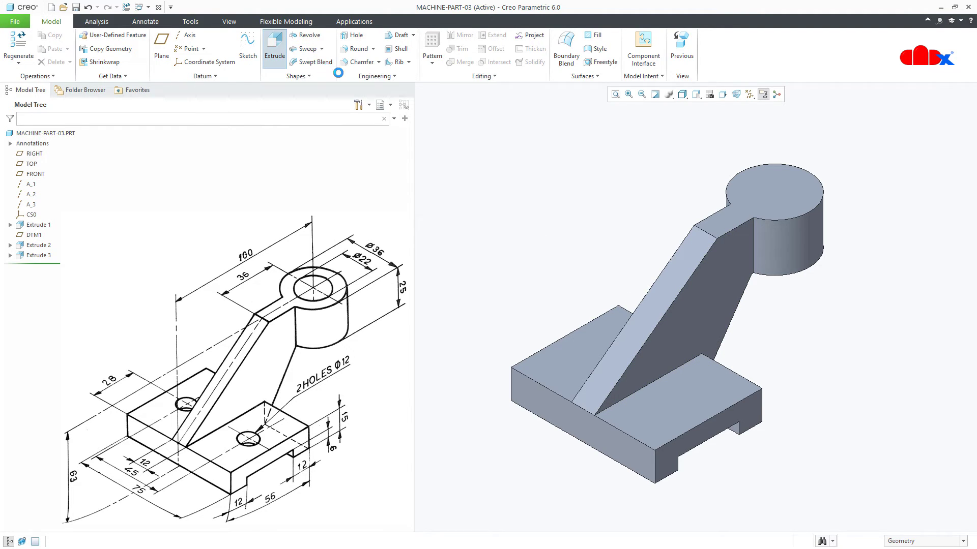
{"action": "left_click", "coordinate": [786, 196]}
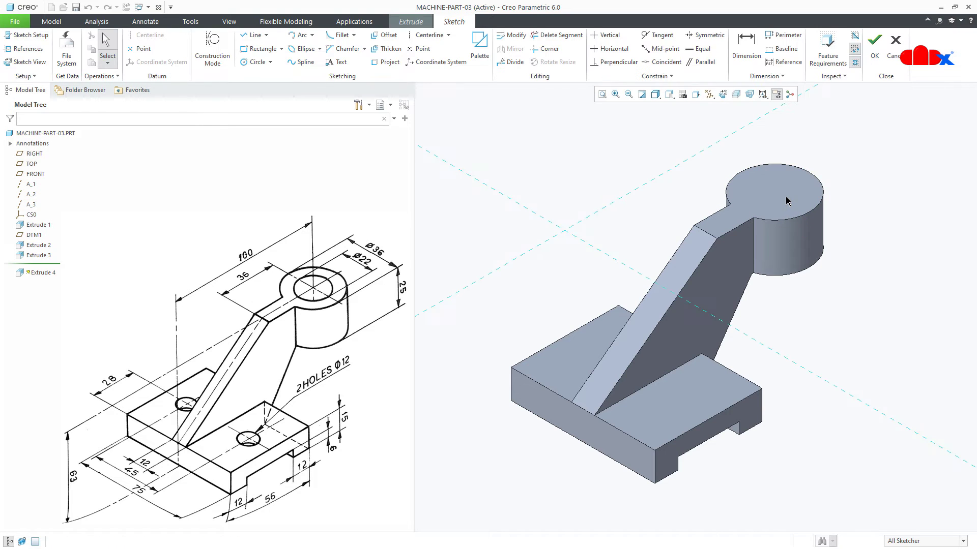
{"action": "right_click", "coordinate": [787, 201]}
{"action": "left_click", "coordinate": [838, 216]}
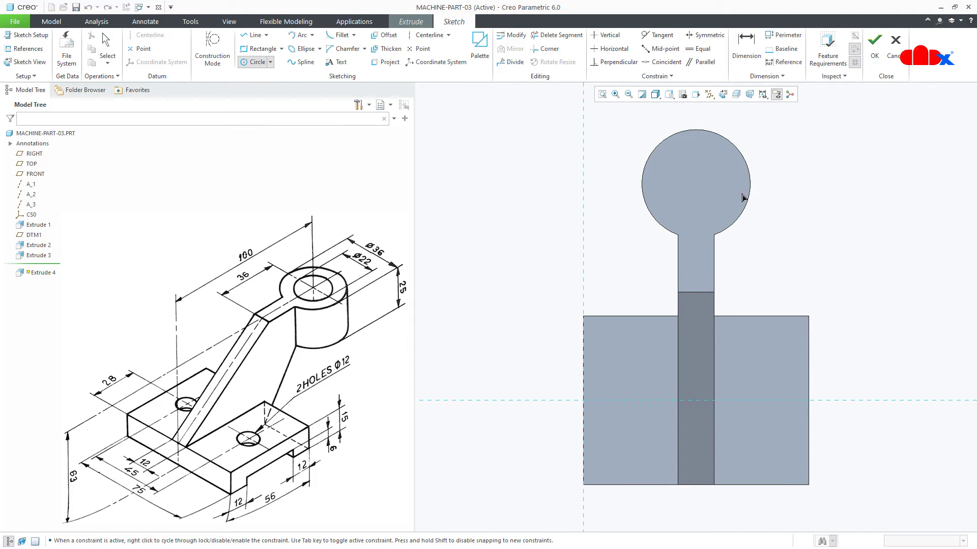
{"action": "left_click", "coordinate": [702, 212]}
{"action": "middle_click", "coordinate": [793, 217]}
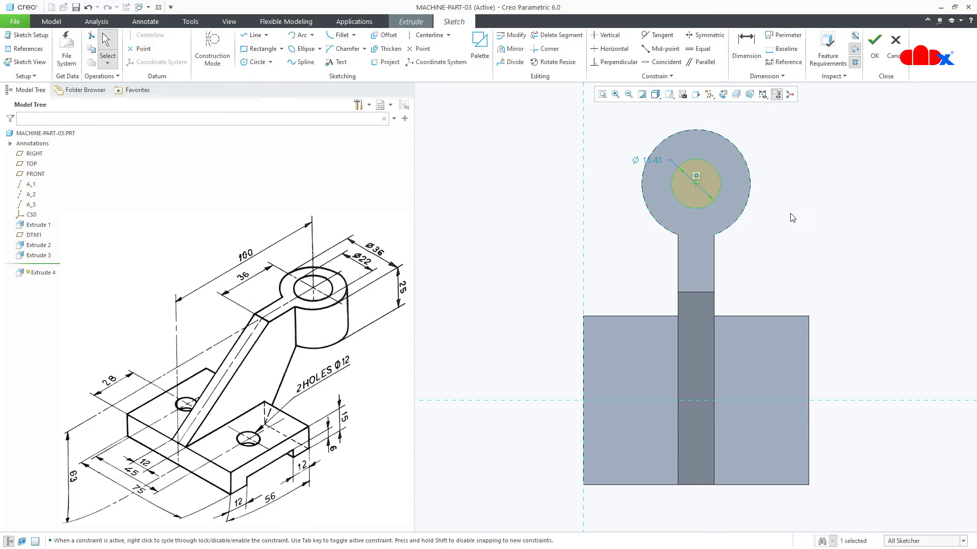
{"action": "double_click", "coordinate": [657, 163]}
{"action": "type", "text": "22"}
{"action": "key", "text": "Return"}
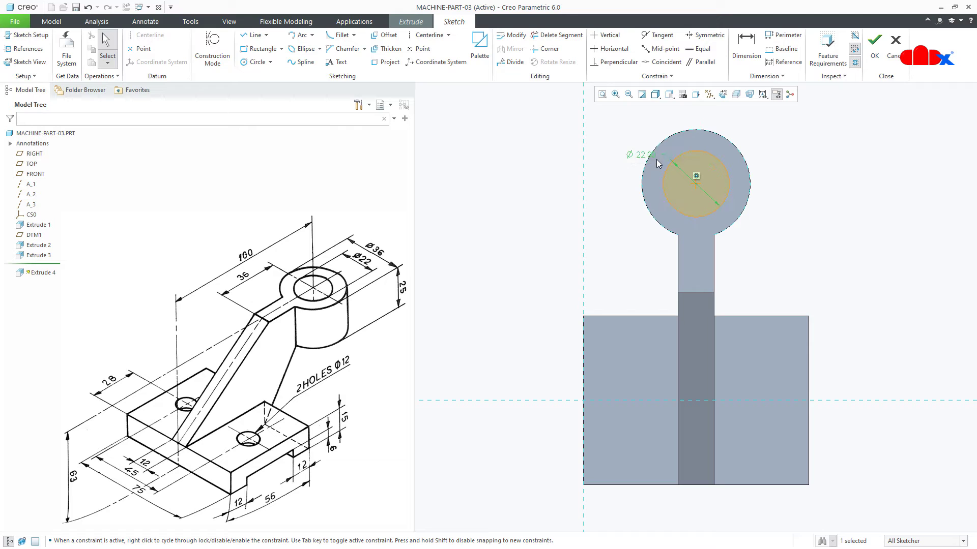
{"action": "left_click", "coordinate": [847, 245]}
{"action": "left_click", "coordinate": [875, 48]}
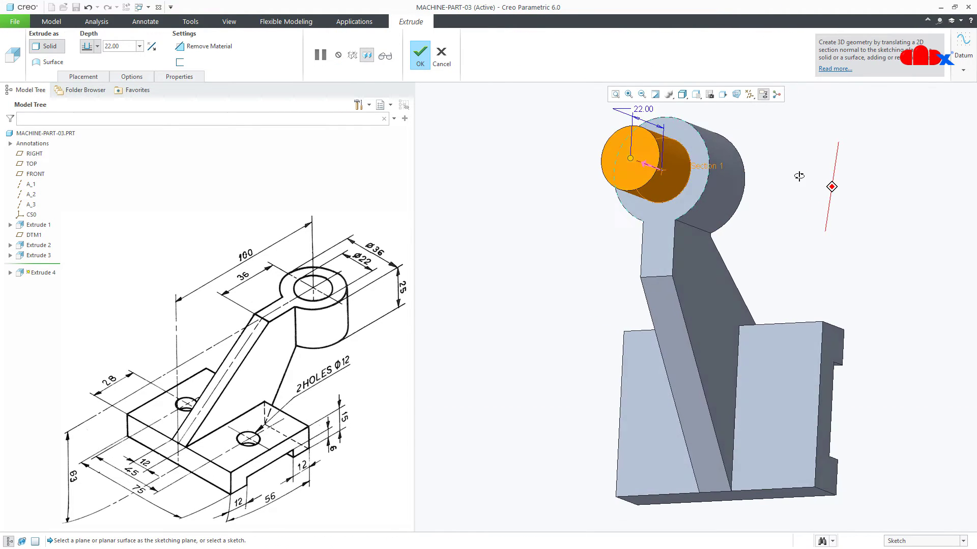
Step: Make Extrude 4 a flipped, Through All material-removing cut, leaving a Ø22 hole in the boss
{"action": "left_click", "coordinate": [204, 46]}
{"action": "left_click", "coordinate": [151, 47]}
{"action": "left_click", "coordinate": [97, 46]}
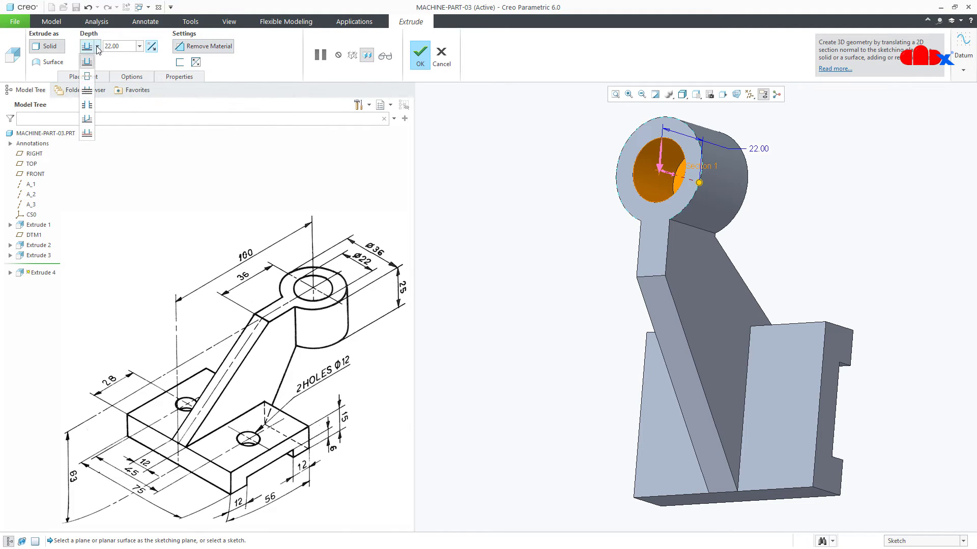
{"action": "left_click", "coordinate": [90, 91]}
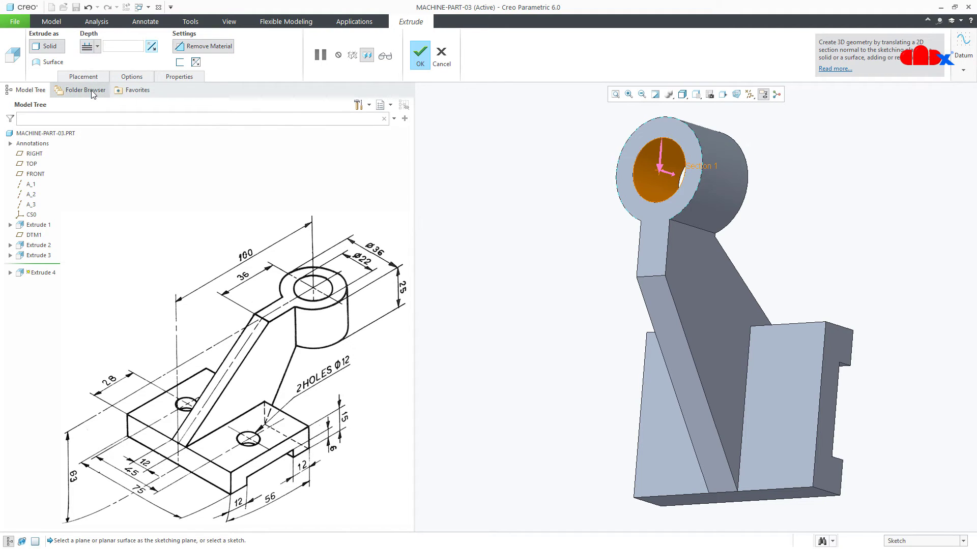
{"action": "left_click", "coordinate": [421, 55]}
{"action": "mouse_move", "coordinate": [561, 236]}
{"action": "middle_mouse_down"}
{"action": "mouse_move", "coordinate": [562, 185]}
{"action": "mouse_move", "coordinate": [547, 201]}
{"action": "mouse_move", "coordinate": [676, 227]}
{"action": "mouse_move", "coordinate": [754, 260]}
{"action": "mouse_move", "coordinate": [824, 334]}
{"action": "middle_mouse_up"}
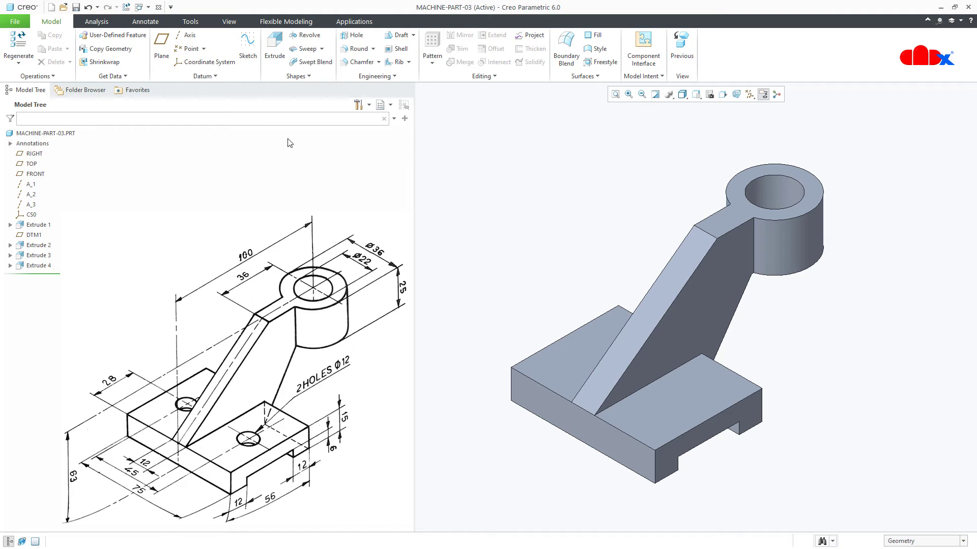
Step: Start another extrusion on the base's top face and sketch a circle on its left side
{"action": "left_click", "coordinate": [274, 44]}
{"action": "left_click", "coordinate": [654, 406]}
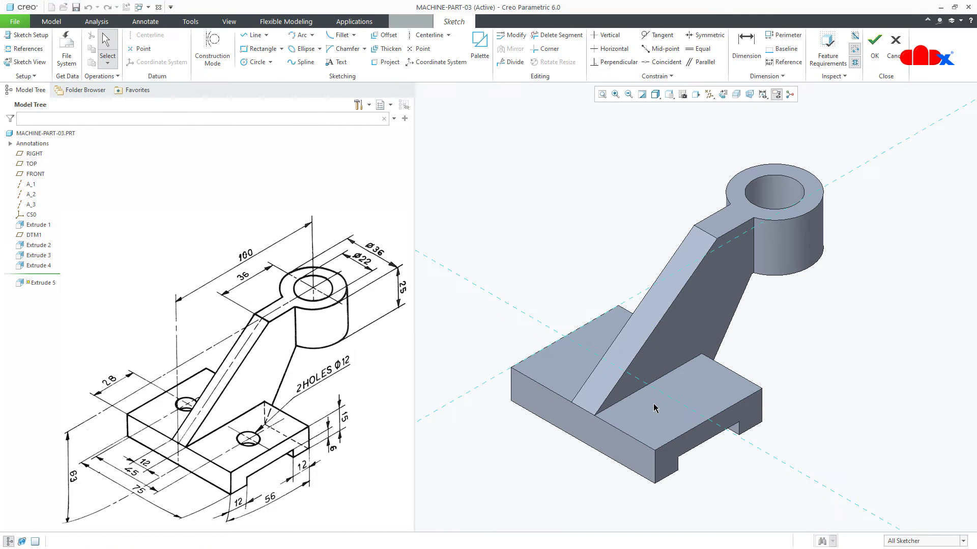
{"action": "right_click", "coordinate": [641, 433]}
{"action": "left_click", "coordinate": [688, 447]}
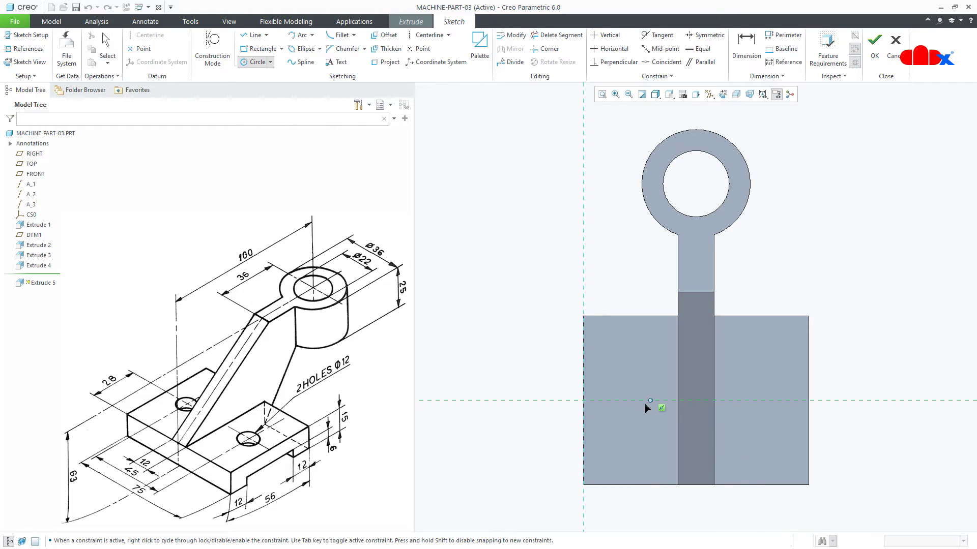
{"action": "left_click", "coordinate": [628, 429]}
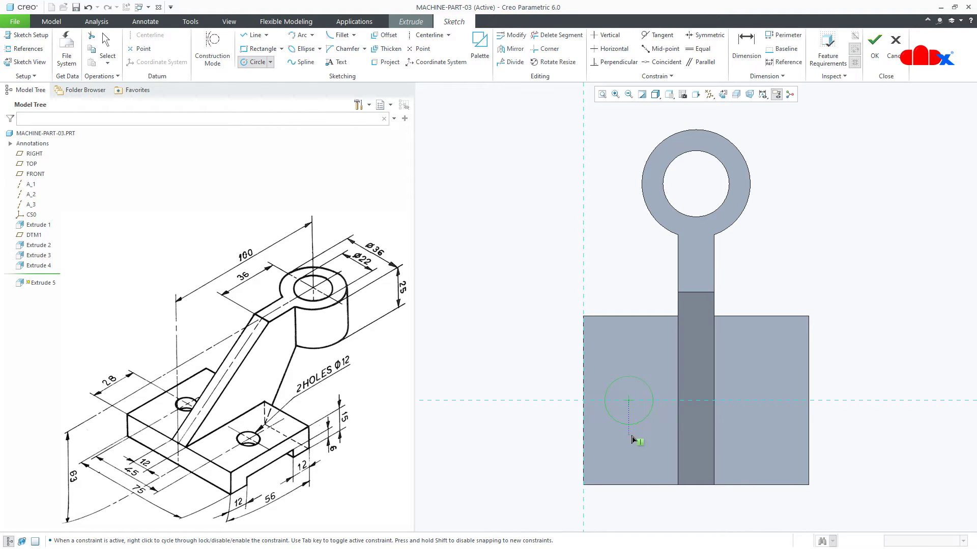
{"action": "middle_click", "coordinate": [634, 448]}
Step: Add the RIGHT datum plane as a sketch reference and draw a vertical centreline through it
{"action": "key", "text": "ctrl+shift+p"}
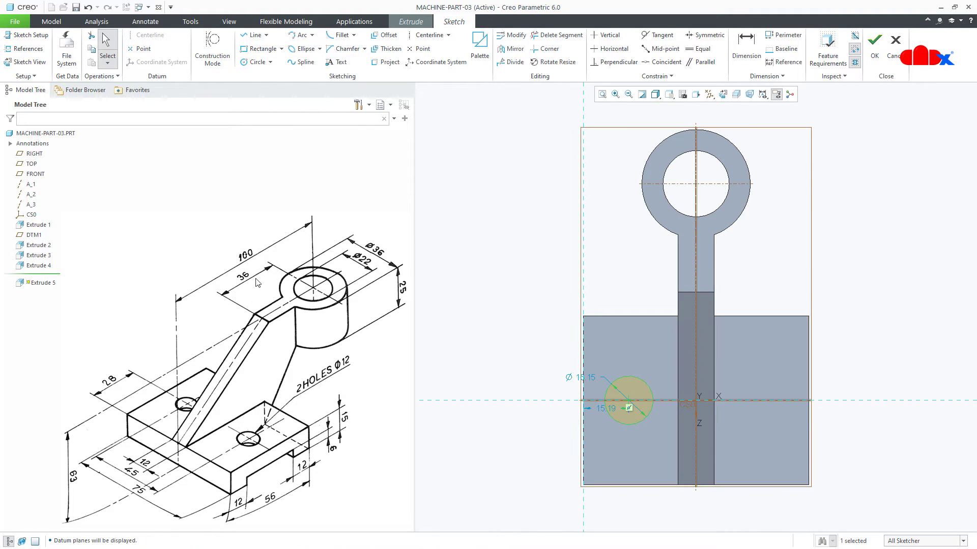
{"action": "left_click", "coordinate": [32, 52]}
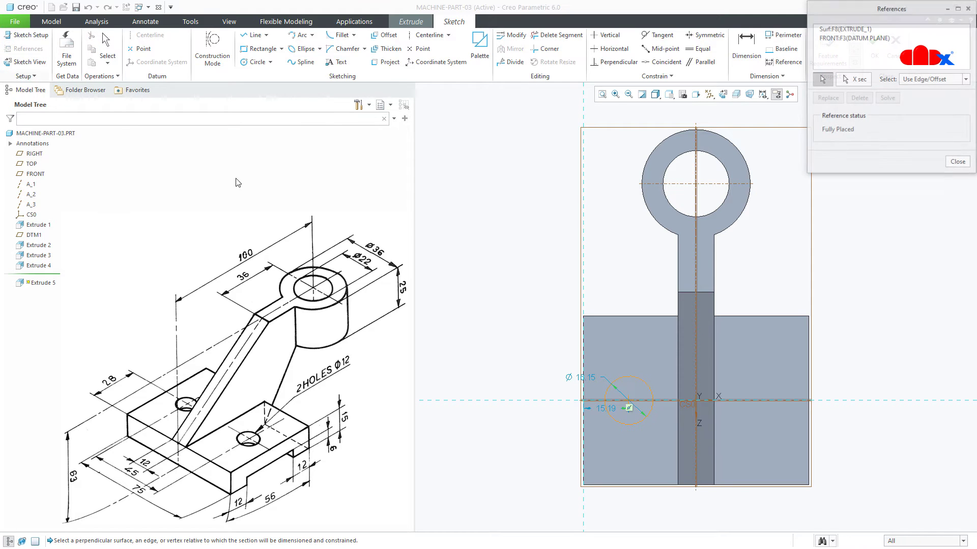
{"action": "left_click", "coordinate": [697, 272]}
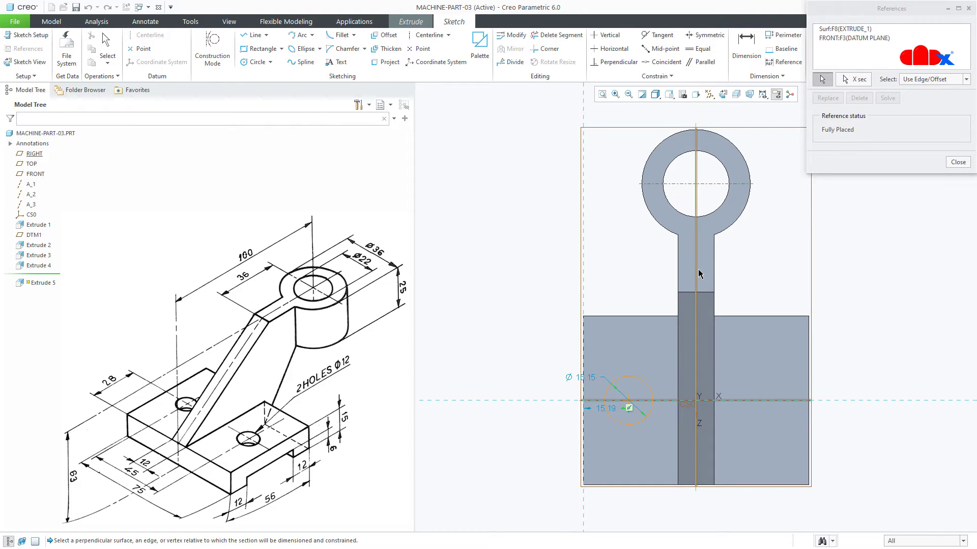
{"action": "key", "text": "ctrl+shift+p"}
{"action": "right_click", "coordinate": [741, 290]}
{"action": "left_click", "coordinate": [826, 315]}
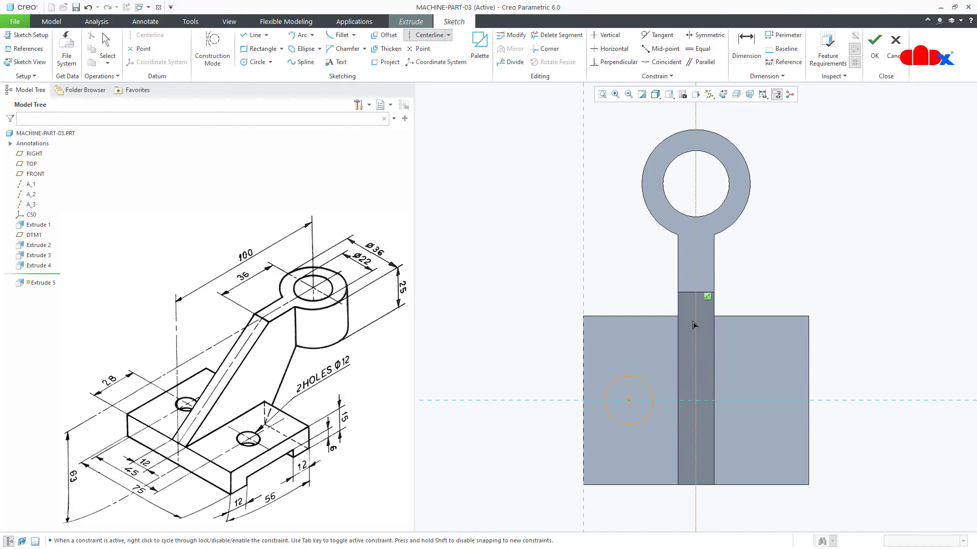
{"action": "middle_click", "coordinate": [730, 347]}
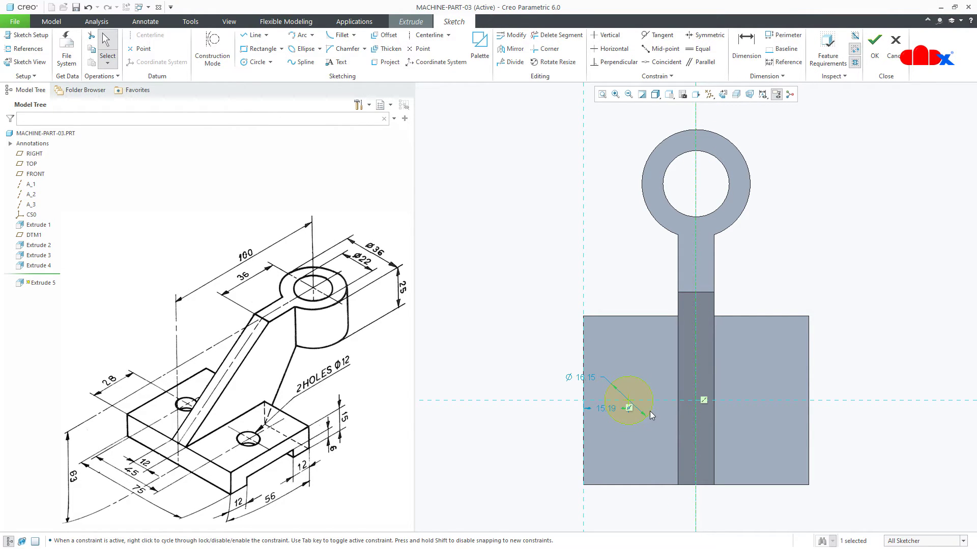
Step: Mirror the circle across the centreline and dimension the two centres 45 apart
{"action": "left_click", "coordinate": [514, 48]}
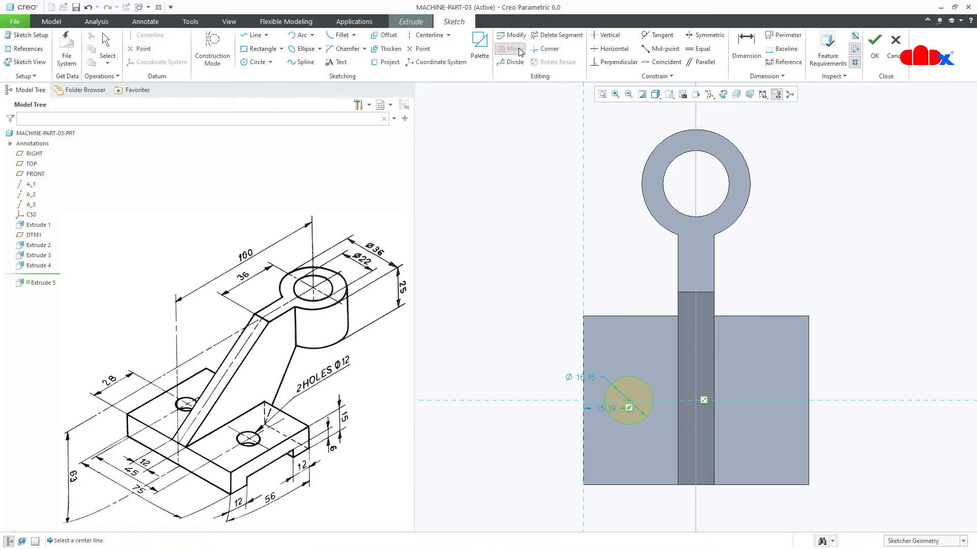
{"action": "left_click", "coordinate": [697, 185]}
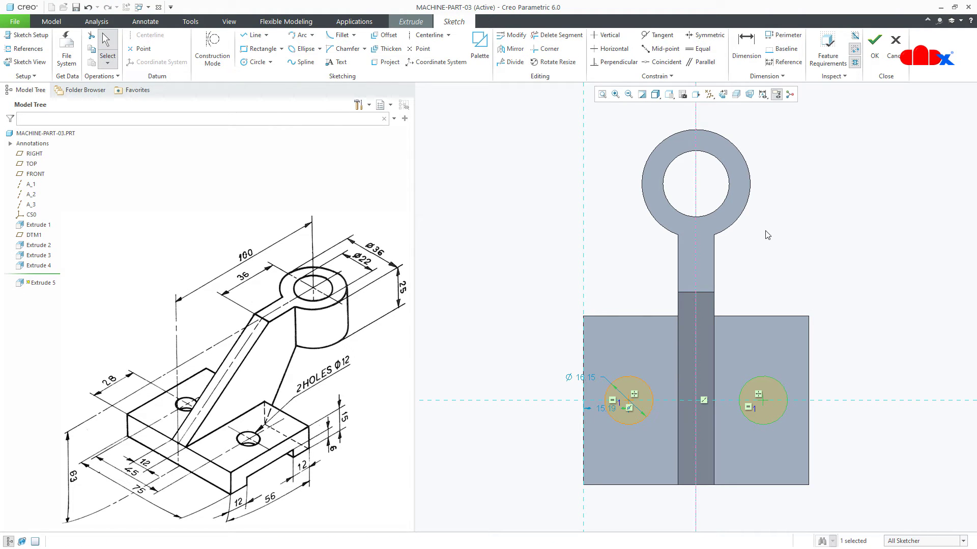
{"action": "right_click", "coordinate": [767, 259]}
{"action": "left_click", "coordinate": [868, 278]}
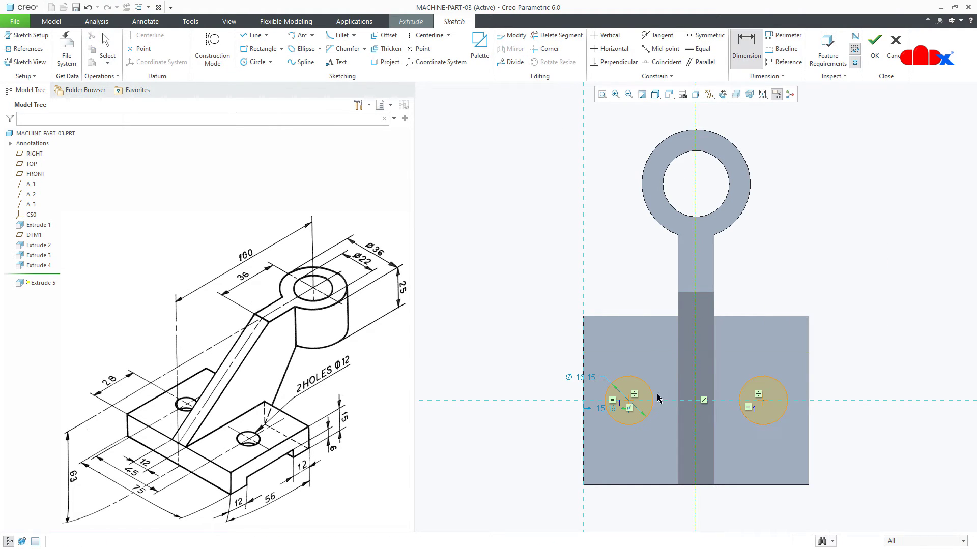
{"action": "middle_click", "coordinate": [734, 468]}
{"action": "key", "text": "Return"}
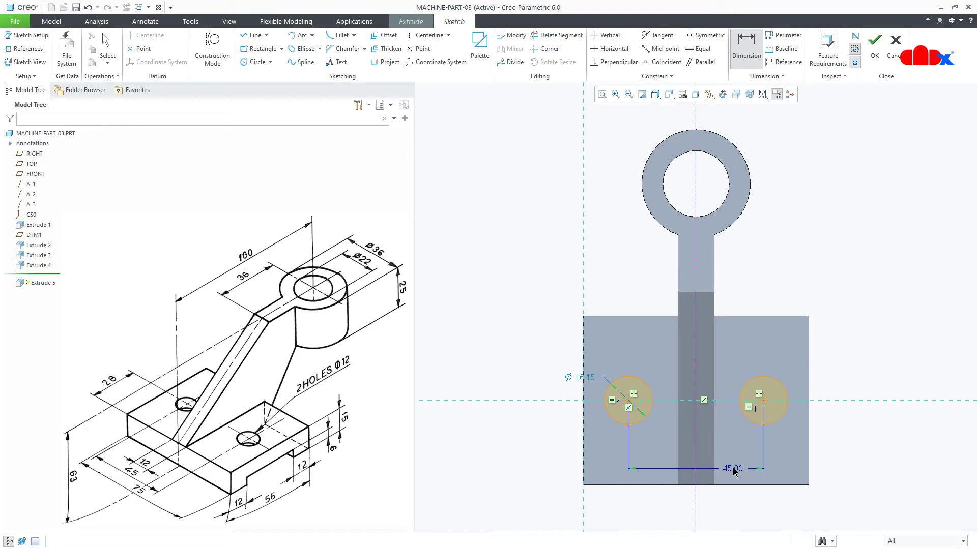
Step: Set the circle diameter to 12 and accept the two-circle sketch
{"action": "middle_click", "coordinate": [572, 377]}
{"action": "type", "text": "12"}
{"action": "key", "text": "Return"}
{"action": "right_click", "coordinate": [589, 379]}
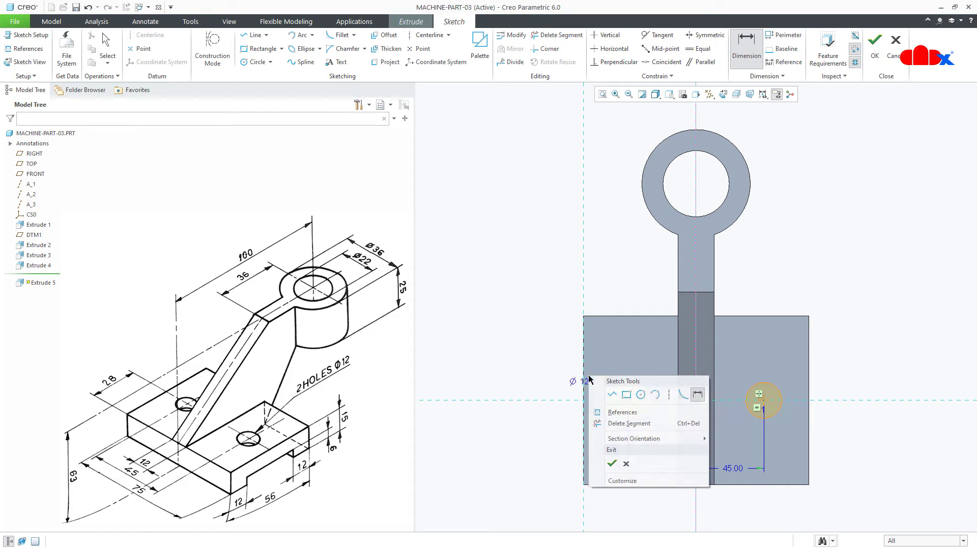
{"action": "left_click", "coordinate": [617, 464]}
{"action": "middle_click_drag", "start_coordinate": [685, 397], "coordinate": [702, 465]}
Step: Make Extrude 5 a Through All cut into the base, producing two Ø12 holes
{"action": "left_click", "coordinate": [719, 438]}
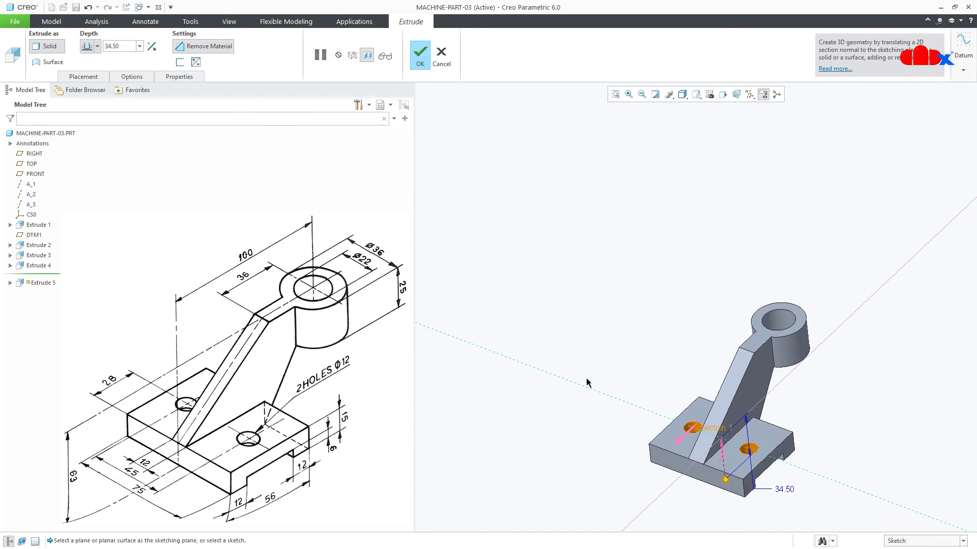
{"action": "left_click", "coordinate": [97, 47]}
{"action": "left_click", "coordinate": [87, 101]}
{"action": "middle_click", "coordinate": [498, 291]}
{"action": "left_click", "coordinate": [534, 293]}
{"action": "key", "text": "ctrl+d"}
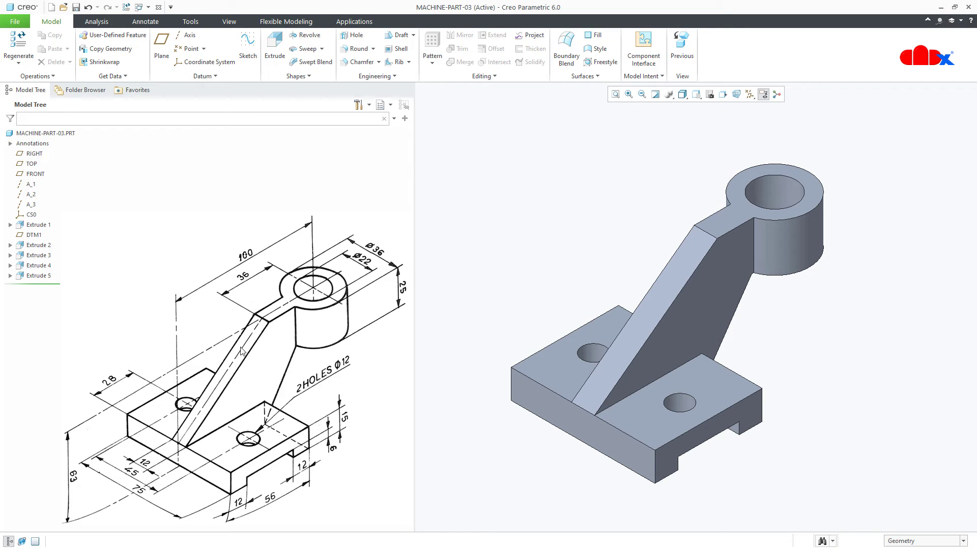
Step: Show Extrude 1's 75.00 and 56.00 dimensions on the part via Show Annotations
{"action": "left_click", "coordinate": [155, 22]}
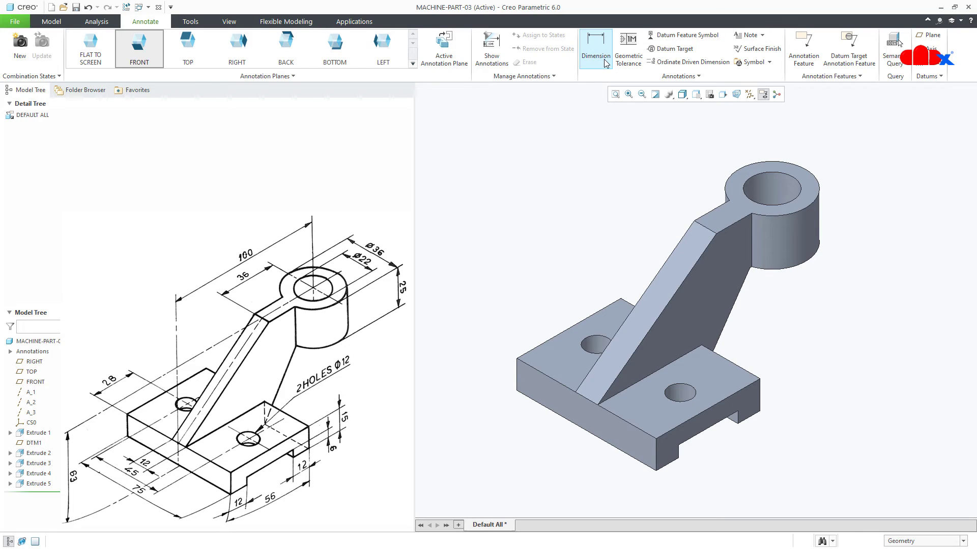
{"action": "left_click", "coordinate": [492, 56]}
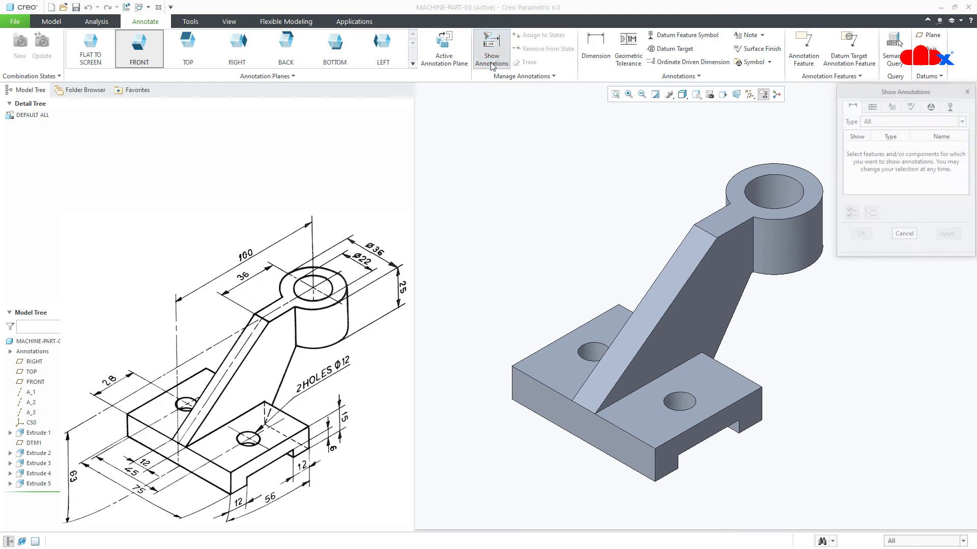
{"action": "left_click", "coordinate": [38, 433]}
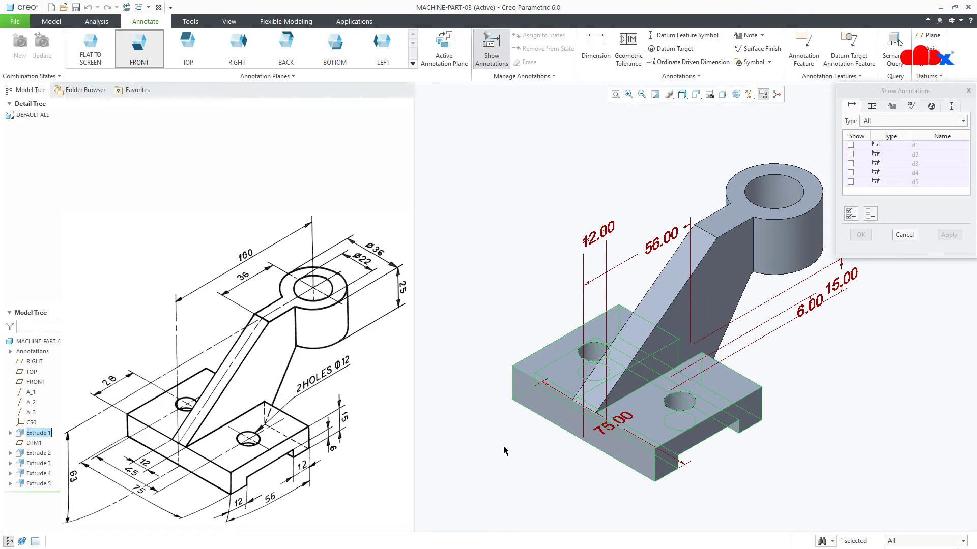
{"action": "scroll", "coordinate": [649, 393], "scroll_direction": "down", "scroll_amount": 3}
{"action": "left_click", "coordinate": [653, 294]}
{"action": "left_click", "coordinate": [633, 413]}
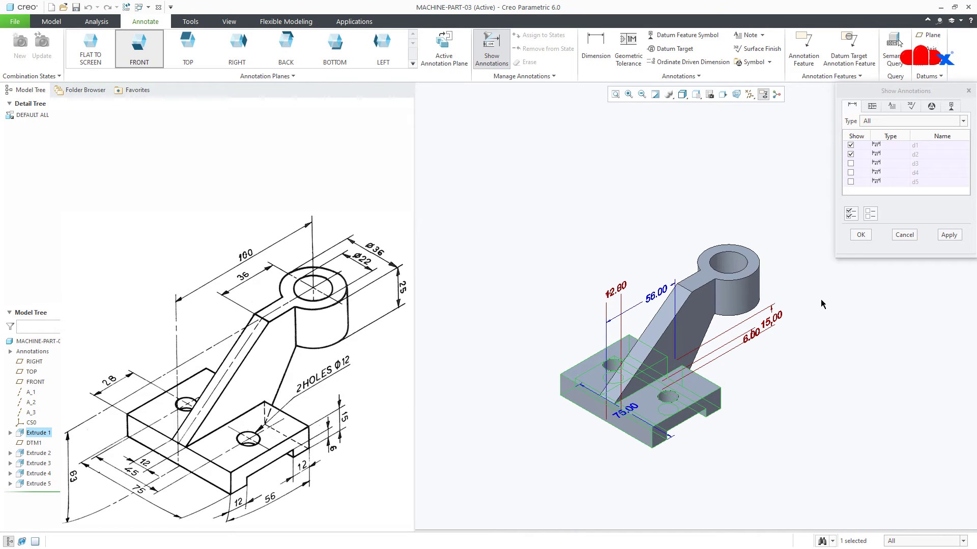
{"action": "left_click", "coordinate": [860, 235]}
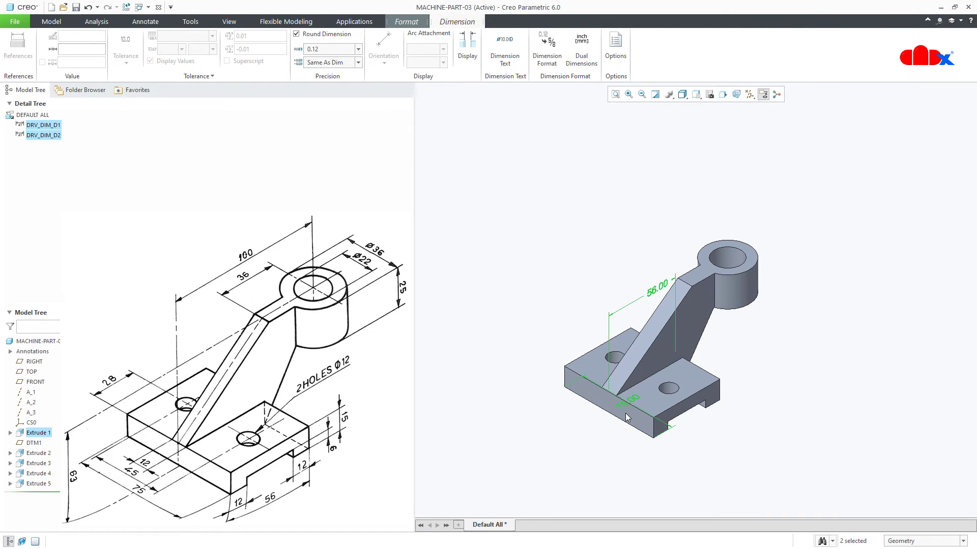
{"action": "left_click", "coordinate": [625, 413]}
Step: Move the 56.00 dimension closer to the model and extend its witness line to the arm's top edge
{"action": "left_click", "coordinate": [613, 413]}
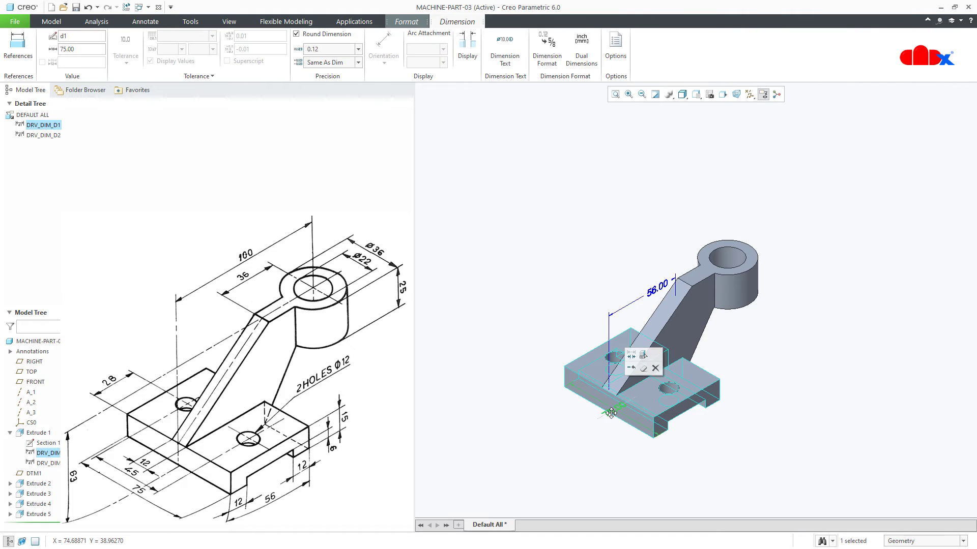
{"action": "left_click", "coordinate": [651, 293]}
{"action": "left_click_drag", "start_coordinate": [651, 293], "coordinate": [635, 286]}
{"action": "left_click", "coordinate": [757, 345]}
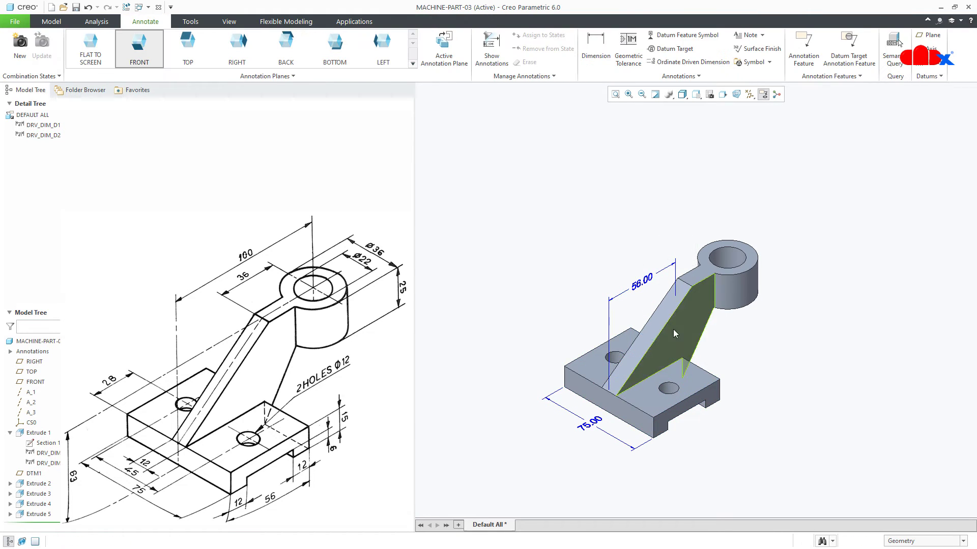
{"action": "left_click", "coordinate": [676, 353]}
{"action": "left_click_drag", "start_coordinate": [675, 352], "coordinate": [676, 278]}
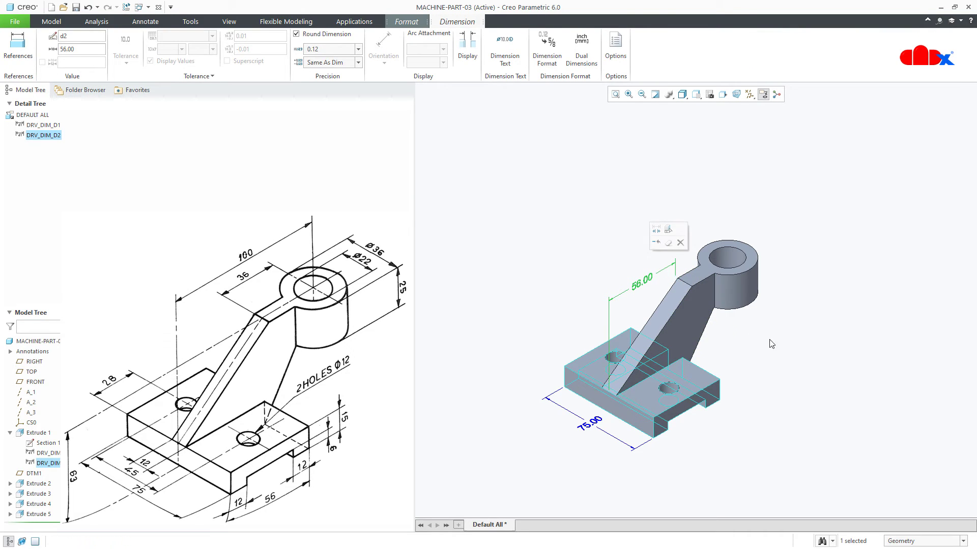
{"action": "left_click", "coordinate": [785, 354]}
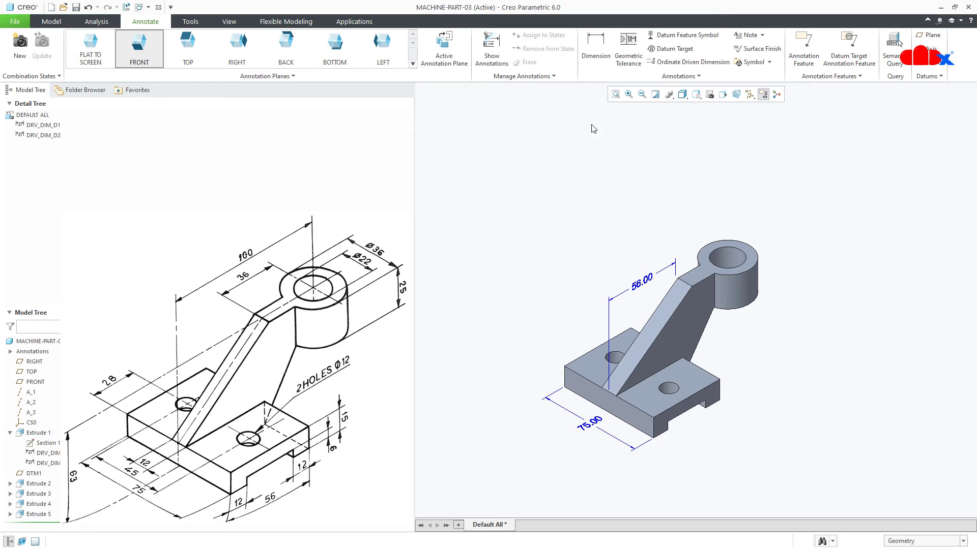
Step: Add a 36.00 dimension above the cylinder from its top circular edge
{"action": "left_click", "coordinate": [592, 68]}
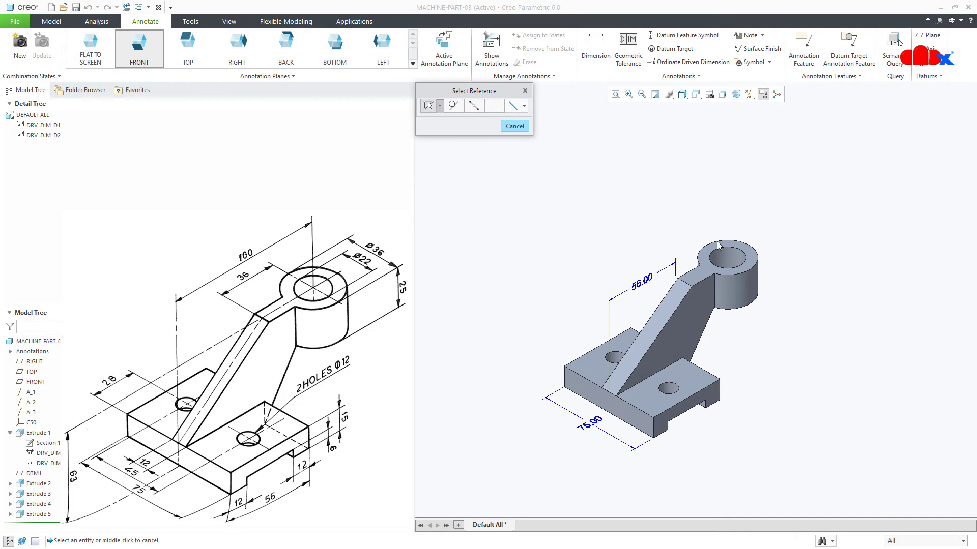
{"action": "left_click", "coordinate": [759, 250]}
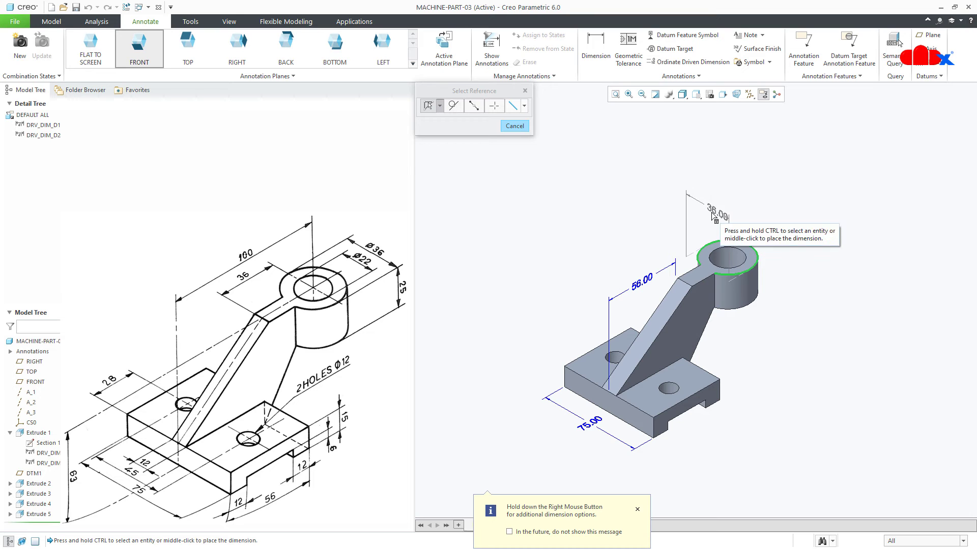
{"action": "middle_click", "coordinate": [711, 213]}
{"action": "middle_click", "coordinate": [734, 288]}
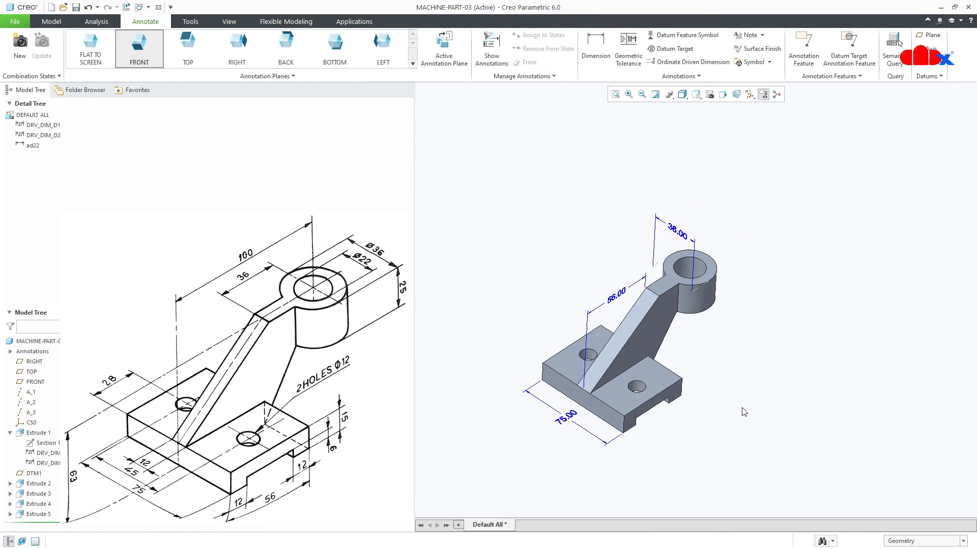
{"action": "scroll", "coordinate": [776, 405], "scroll_direction": "up", "scroll_amount": 3}
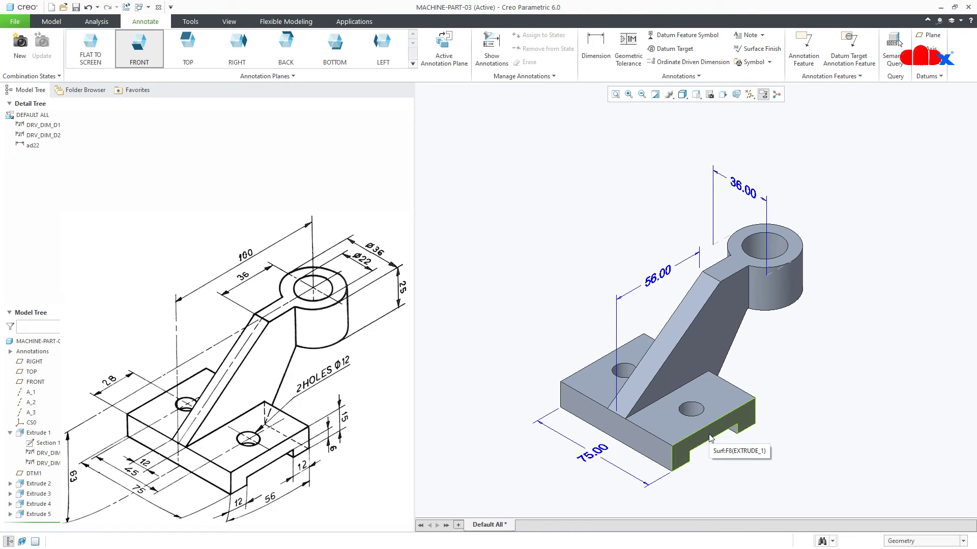
Step: On the RIGHT annotation plane, add a 56.00 dimension beside the base's front top edge
{"action": "left_click", "coordinate": [242, 52]}
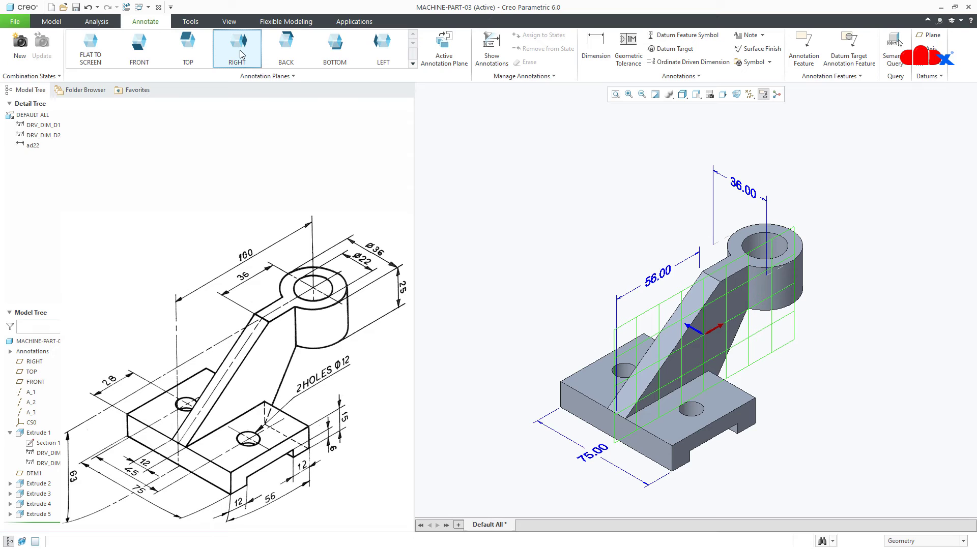
{"action": "left_click", "coordinate": [596, 45]}
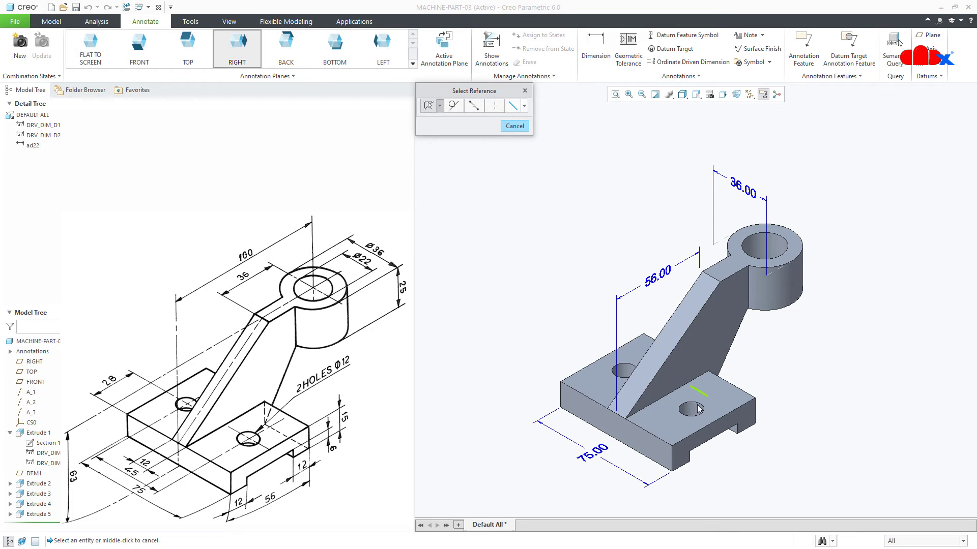
{"action": "left_click", "coordinate": [712, 424]}
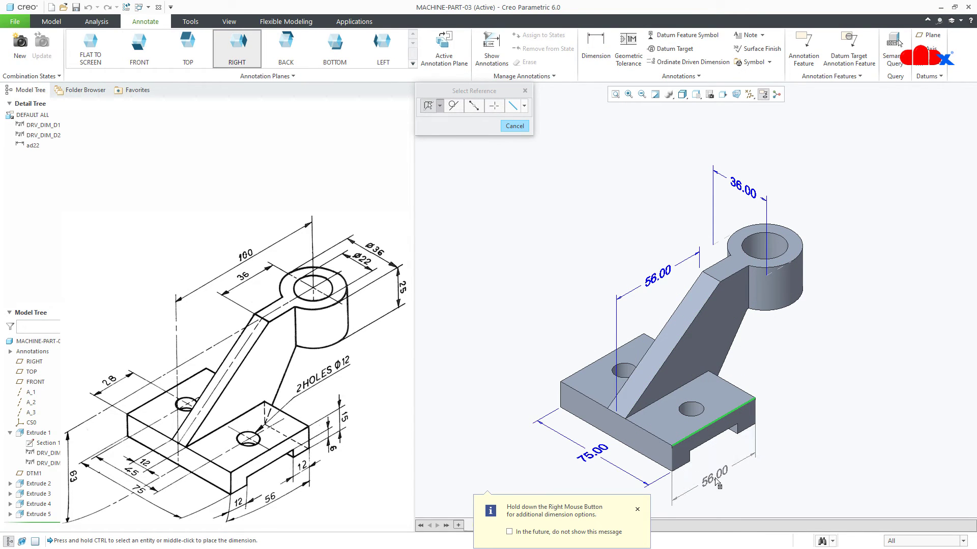
{"action": "middle_click", "coordinate": [719, 486]}
{"action": "scroll", "coordinate": [679, 405], "scroll_direction": "up", "scroll_amount": 2}
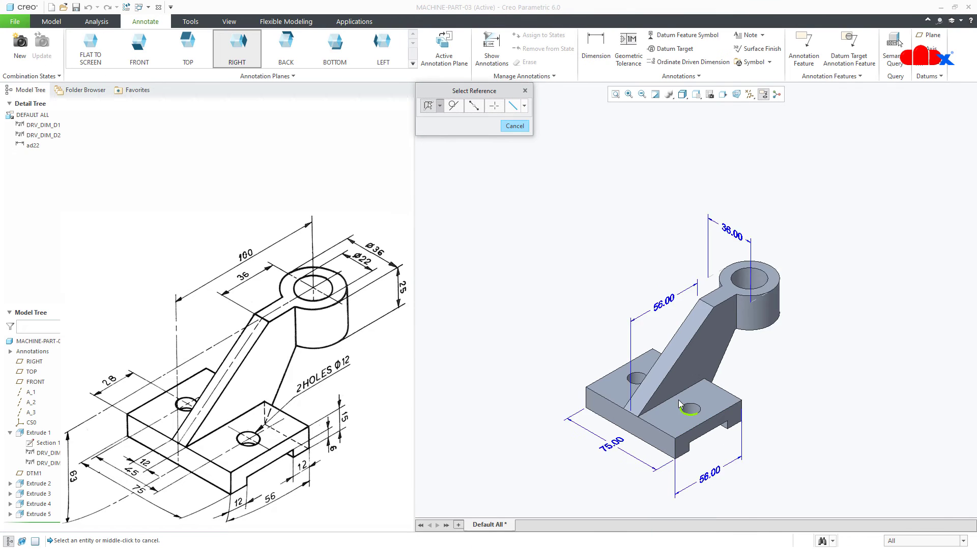
{"action": "middle_click_drag", "start_coordinate": [679, 404], "coordinate": [672, 389], "text": "shift"}
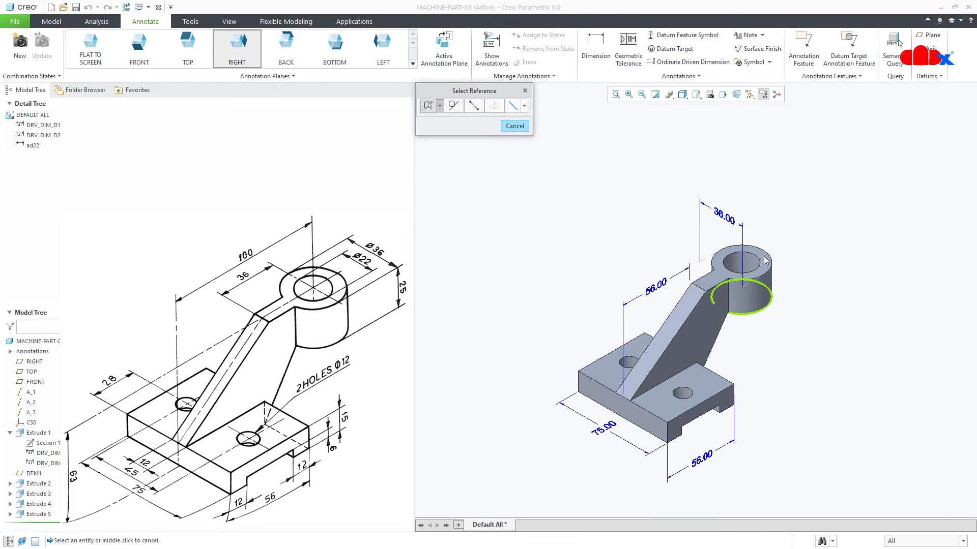
Step: On the TOP annotation plane, add an R18.00 radius dimension to the boss's top edge
{"action": "left_click", "coordinate": [187, 48]}
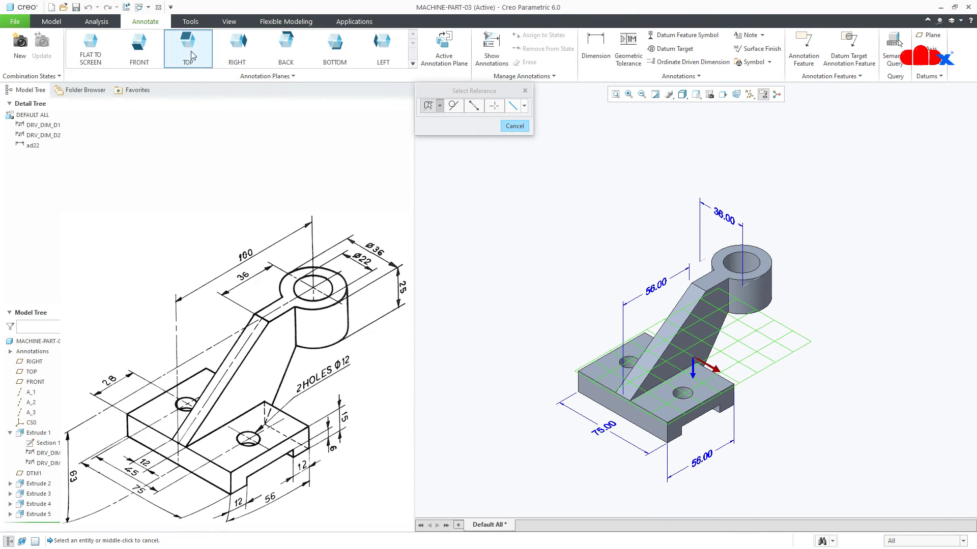
{"action": "left_click", "coordinate": [586, 59]}
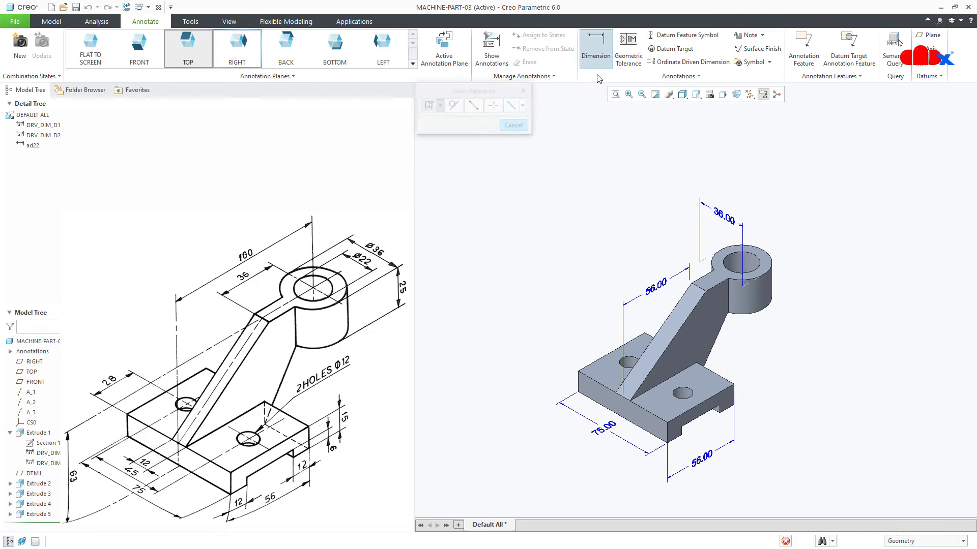
{"action": "left_click", "coordinate": [766, 255]}
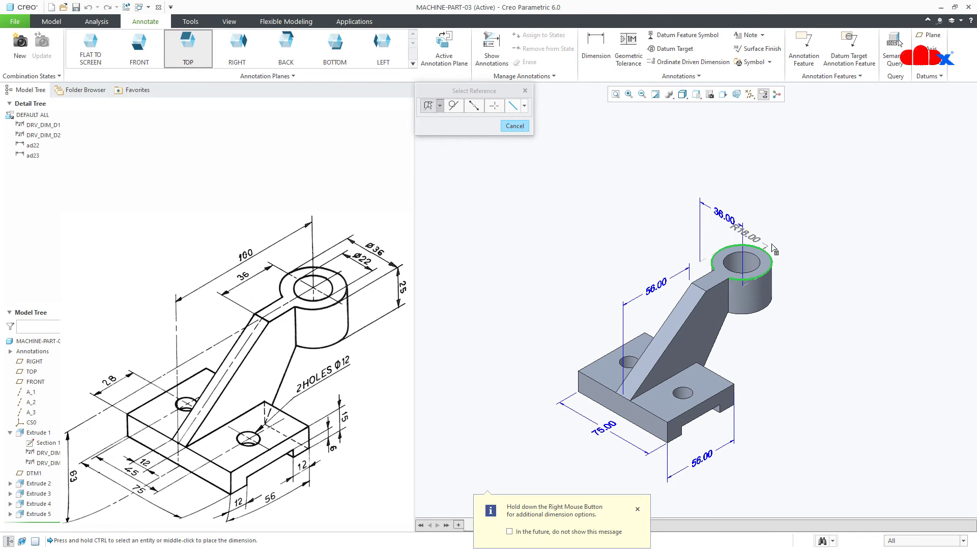
{"action": "middle_click", "coordinate": [806, 255]}
{"action": "left_click", "coordinate": [806, 313]}
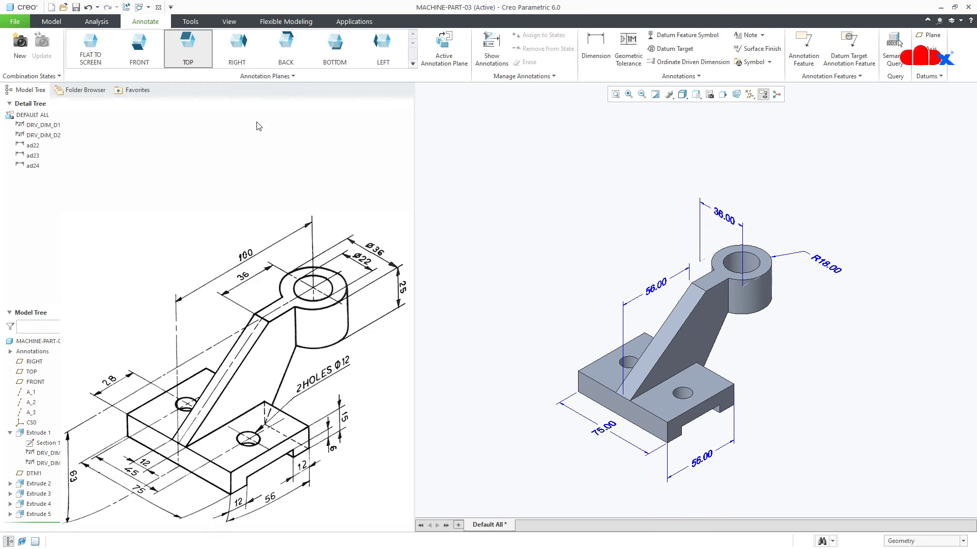
{"action": "left_click", "coordinate": [57, 23]}
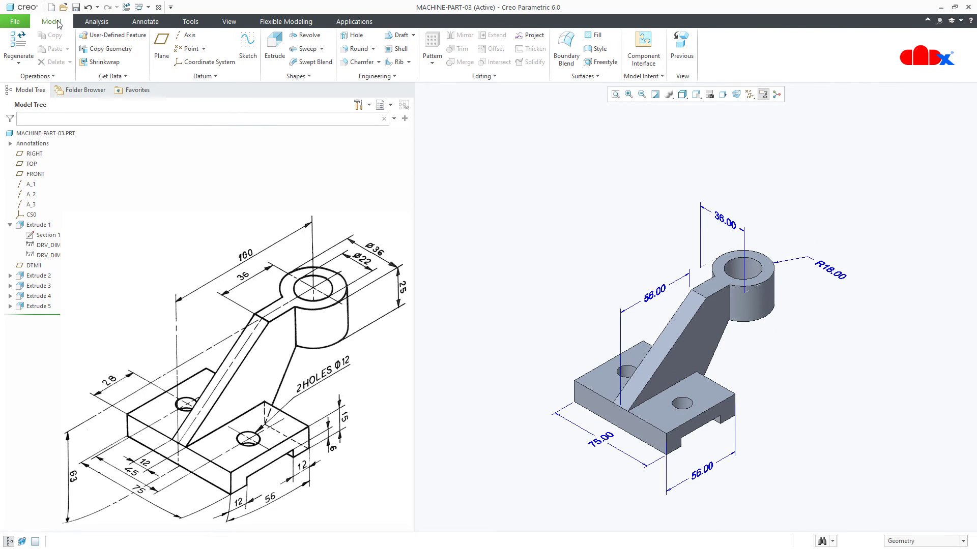
Step: Create a new drawing MACHINE-PART-03 from the part and maximize its window
{"action": "left_click", "coordinate": [51, 7]}
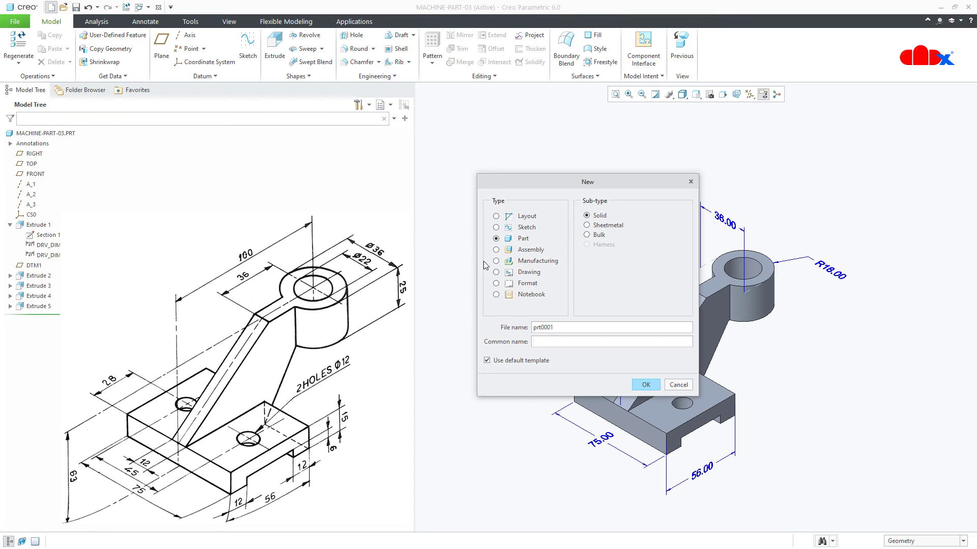
{"action": "left_click", "coordinate": [519, 276]}
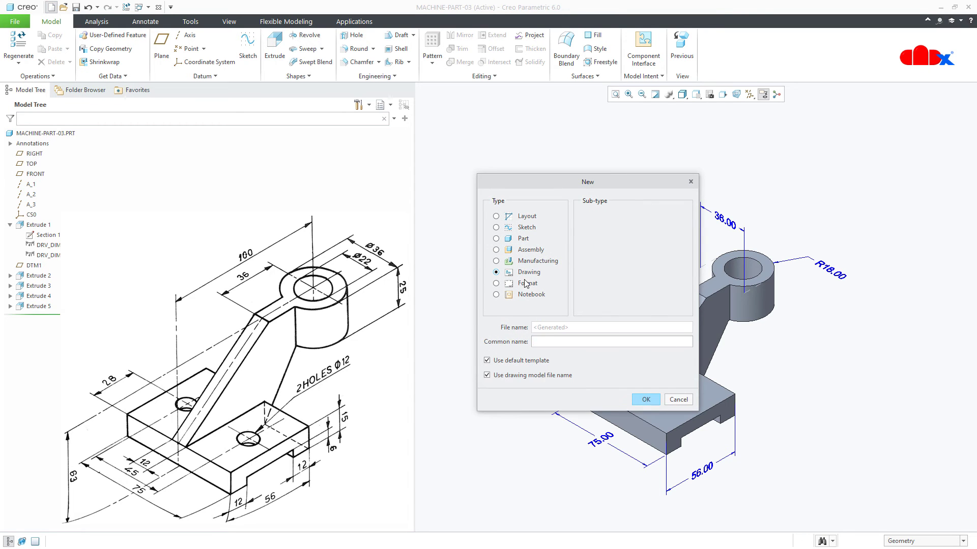
{"action": "left_click", "coordinate": [646, 401]}
{"action": "left_click", "coordinate": [506, 407]}
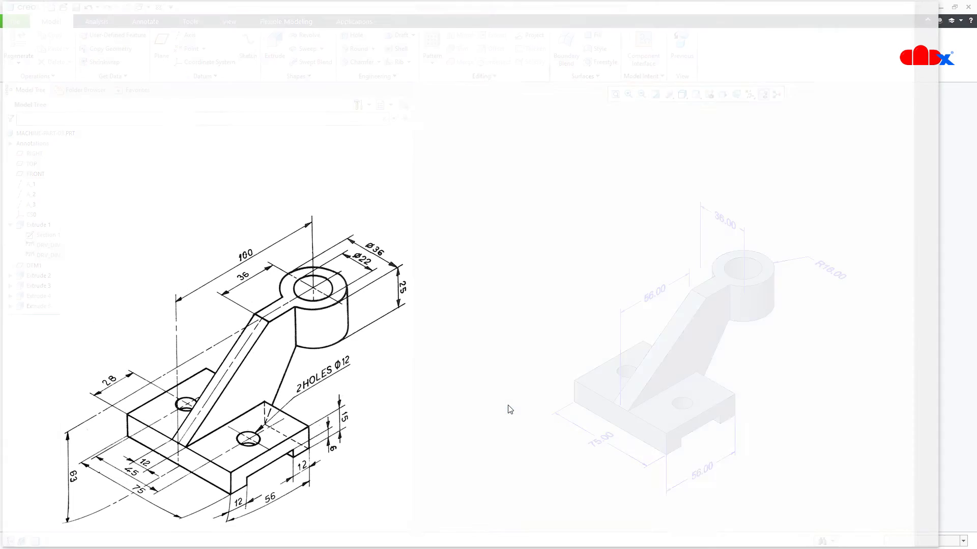
{"action": "left_click", "coordinate": [917, 9]}
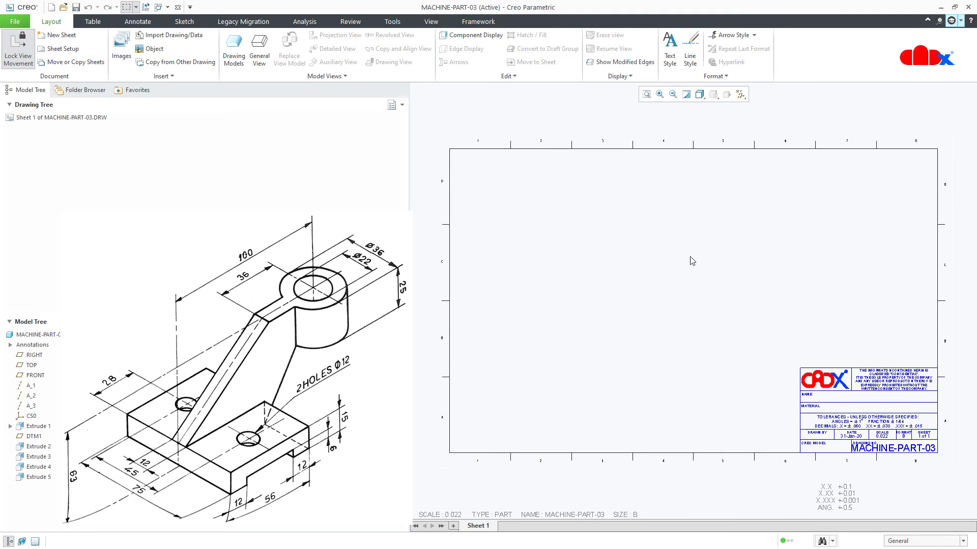
Step: Place an isometric general view of the part on the sheet
{"action": "left_click", "coordinate": [260, 53]}
{"action": "left_click", "coordinate": [497, 347]}
{"action": "left_click", "coordinate": [590, 326]}
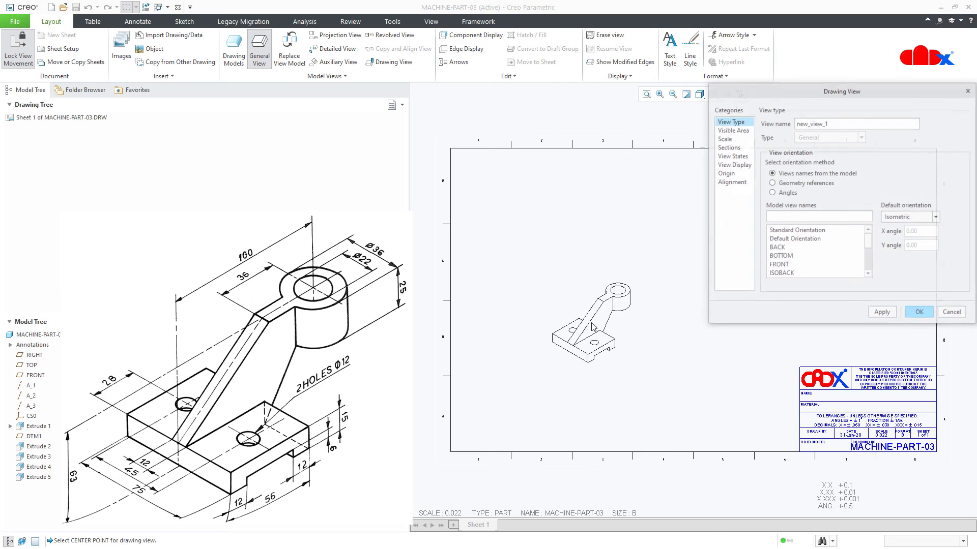
{"action": "left_click", "coordinate": [883, 313]}
{"action": "left_click", "coordinate": [921, 311]}
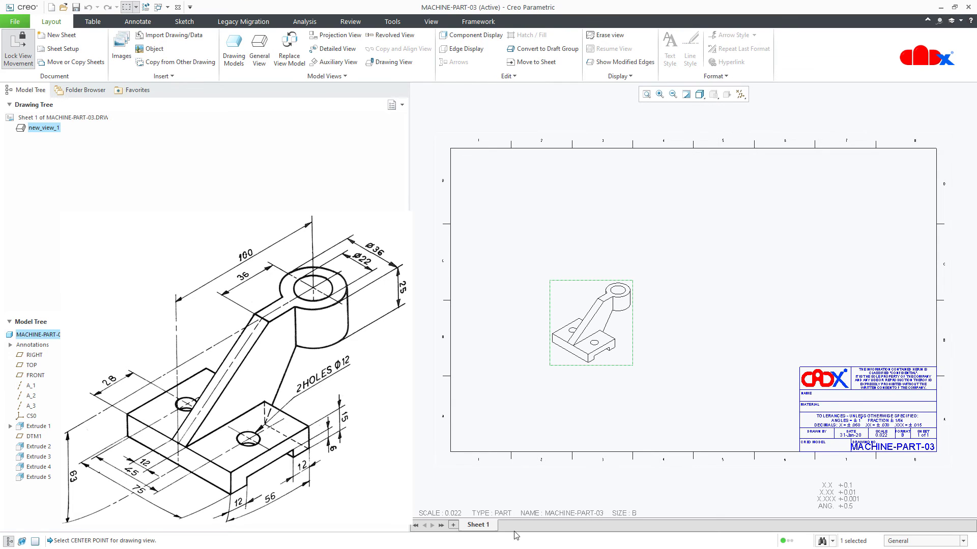
Step: Change the drawing scale to 0.050
{"action": "double_click", "coordinate": [458, 516]}
{"action": "type", "text": ".0"}
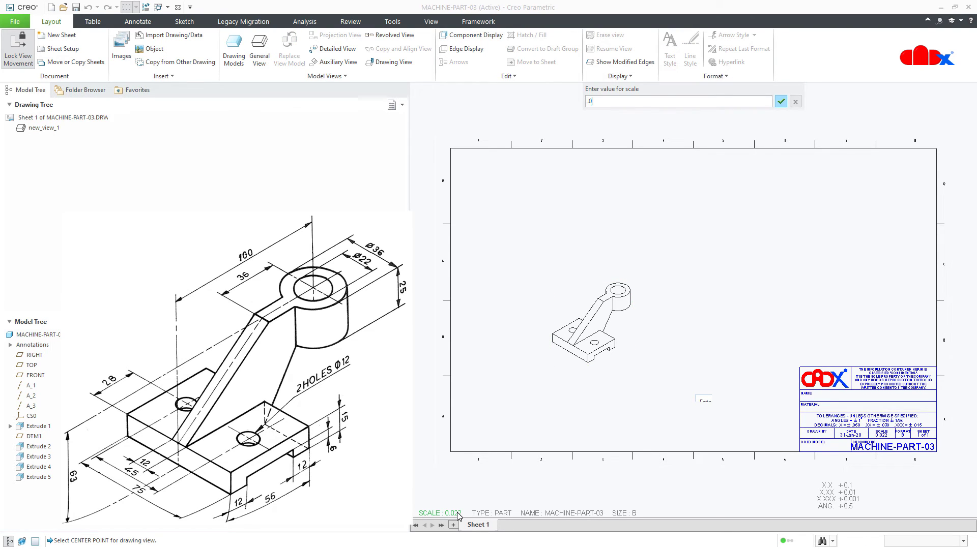
{"action": "type", "text": "5"}
{"action": "key", "text": "Return"}
{"action": "left_click", "coordinate": [695, 401]}
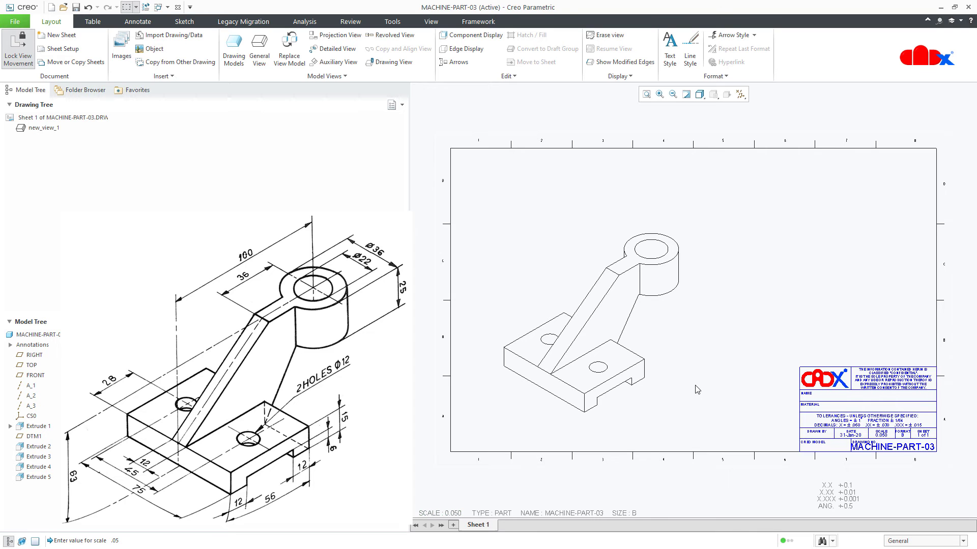
{"action": "left_click", "coordinate": [144, 22]}
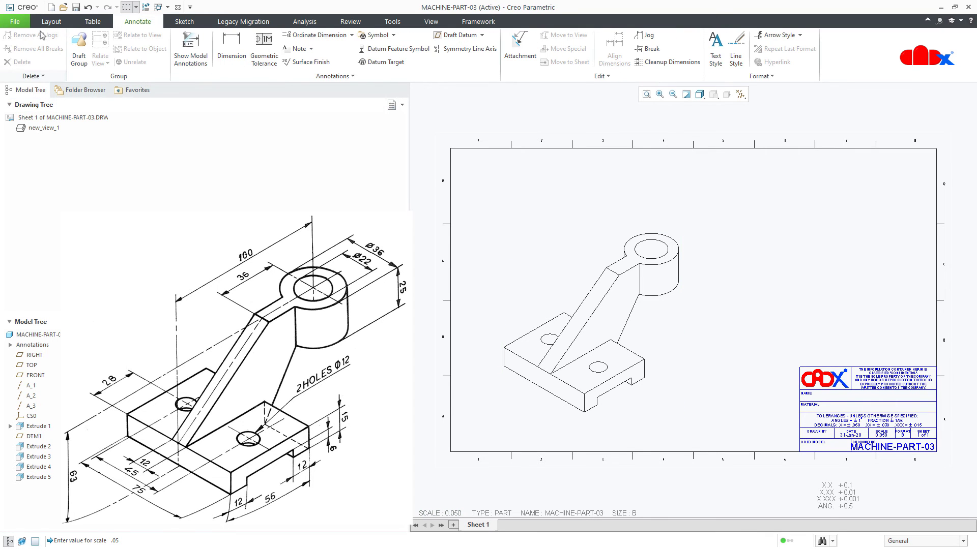
{"action": "left_click", "coordinate": [14, 21]}
Step: Open the drawing's detail options through Drawing Properties
{"action": "mouse_move", "coordinate": [38, 174]}
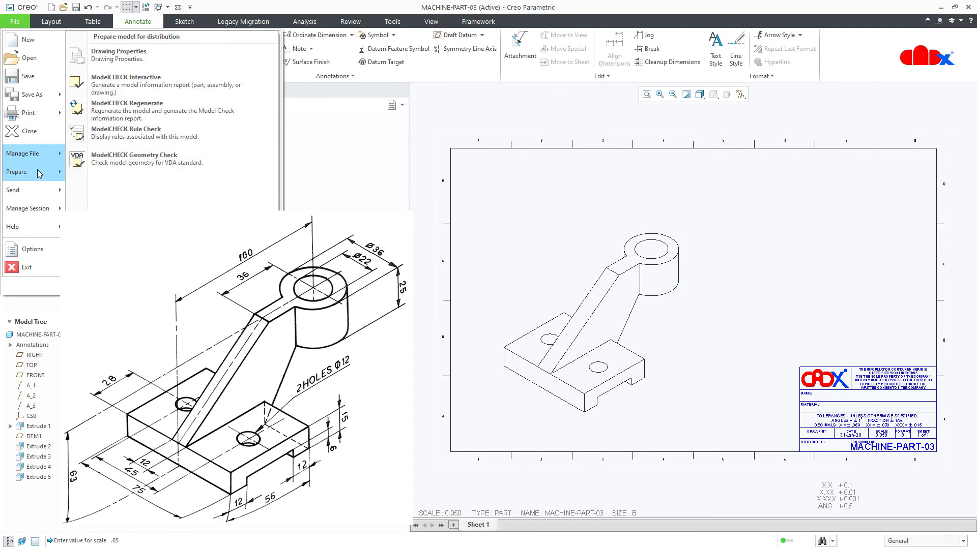
{"action": "left_click", "coordinate": [109, 51]}
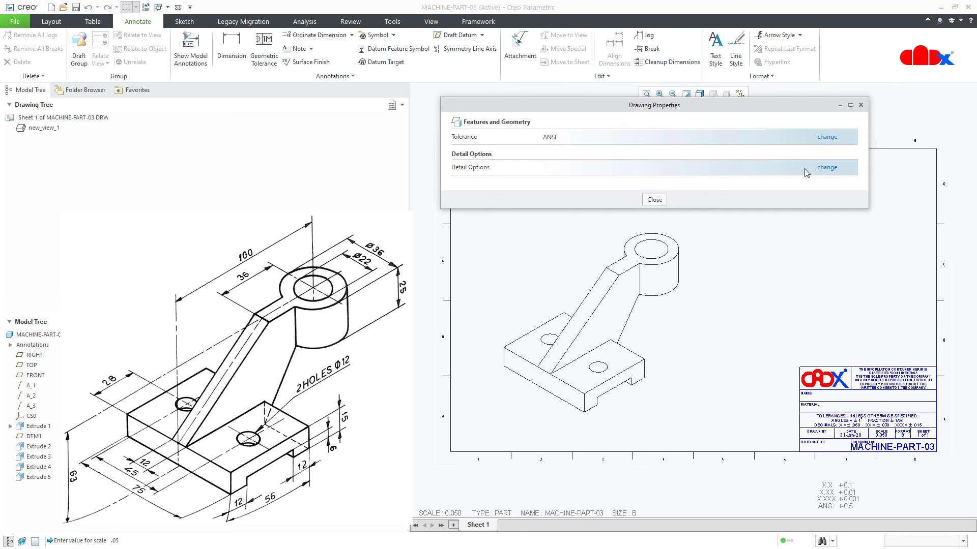
{"action": "left_click", "coordinate": [825, 168]}
{"action": "left_click_drag", "start_coordinate": [562, 91], "coordinate": [690, 90]}
Step: Search for '3d' and set allow_3d_dimensions to yes, applying the change
{"action": "left_click", "coordinate": [453, 434]}
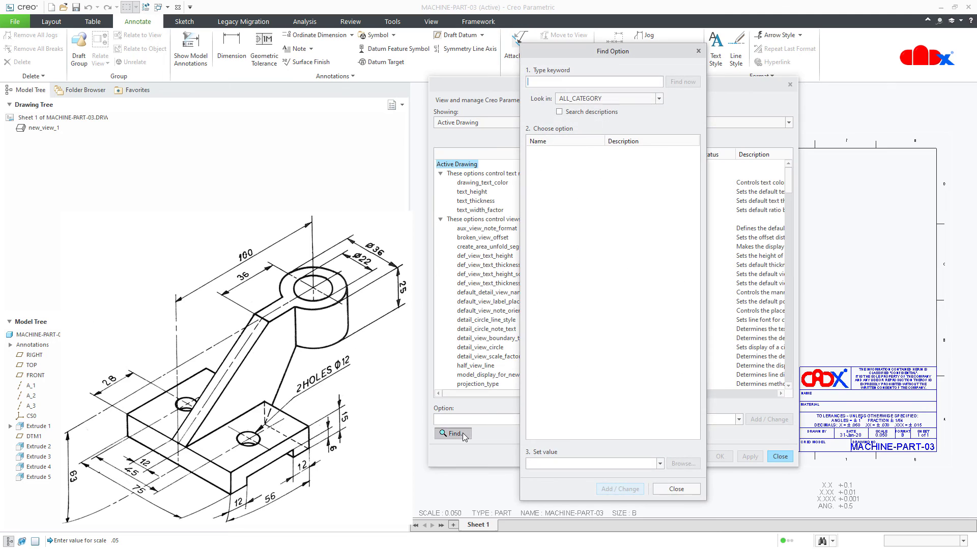
{"action": "type", "text": "3d"}
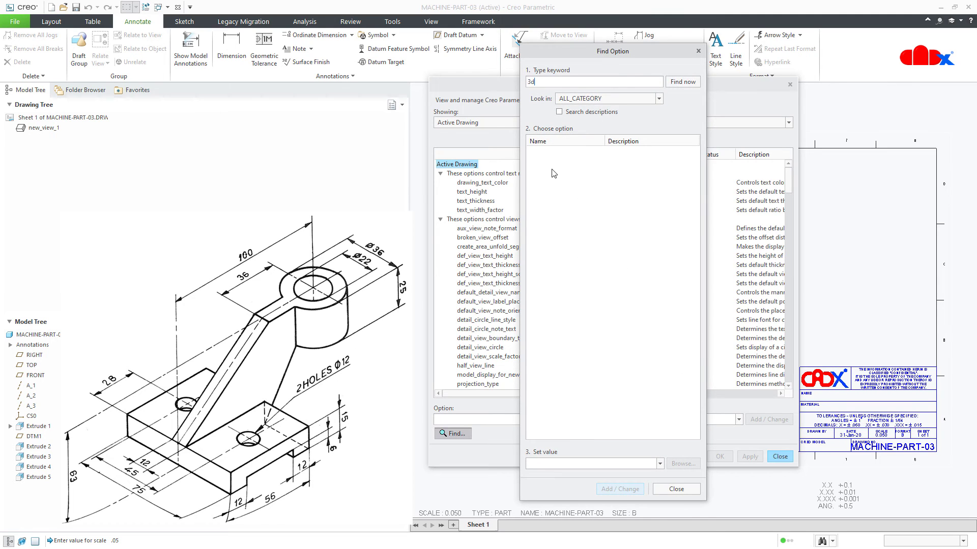
{"action": "key", "text": "Return"}
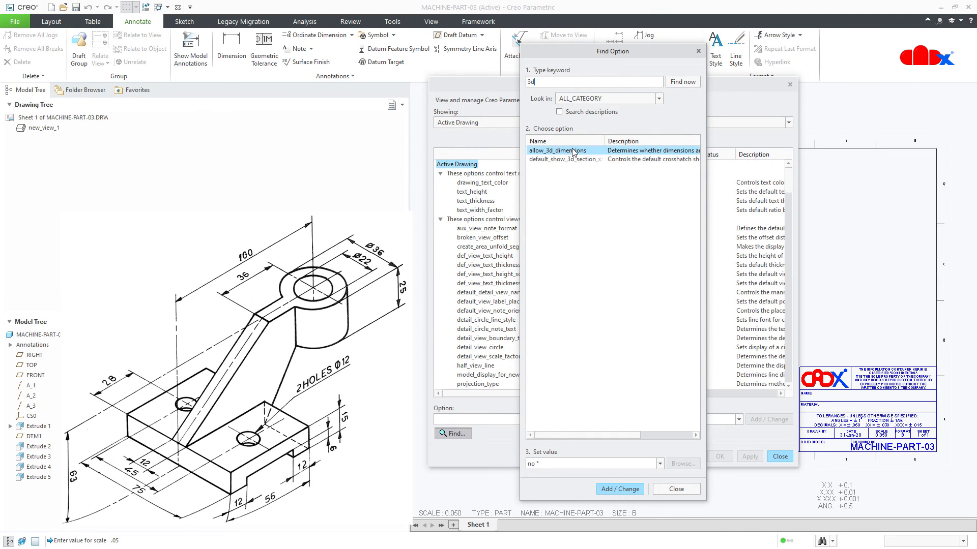
{"action": "left_click", "coordinate": [660, 464]}
{"action": "left_click", "coordinate": [629, 484]}
{"action": "left_click", "coordinate": [629, 489]}
{"action": "left_click", "coordinate": [675, 489]}
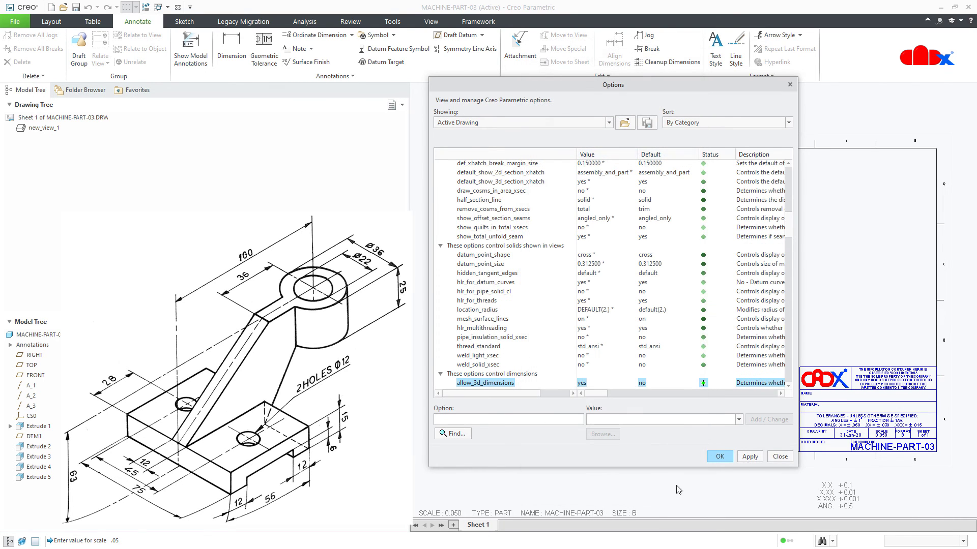
{"action": "left_click", "coordinate": [750, 457]}
{"action": "left_click", "coordinate": [776, 457]}
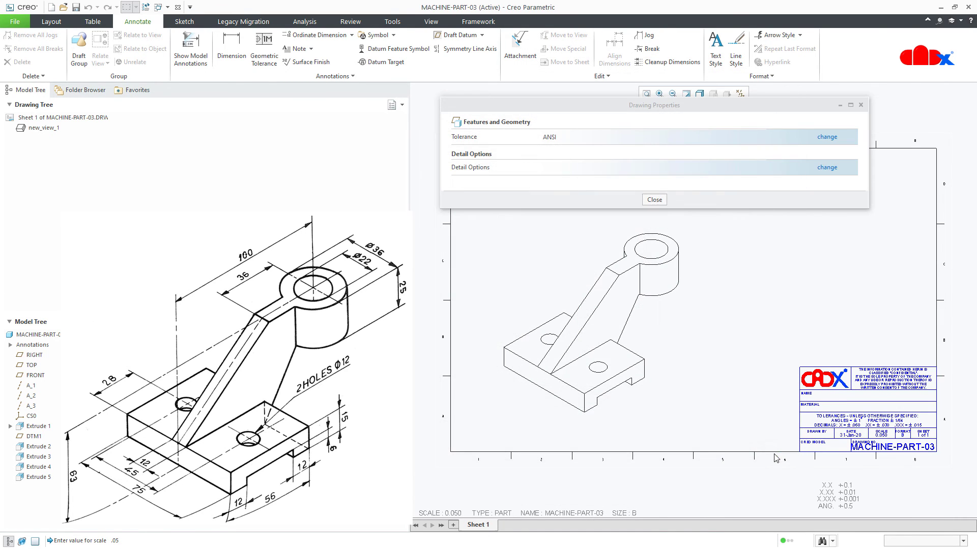
{"action": "left_click", "coordinate": [665, 200]}
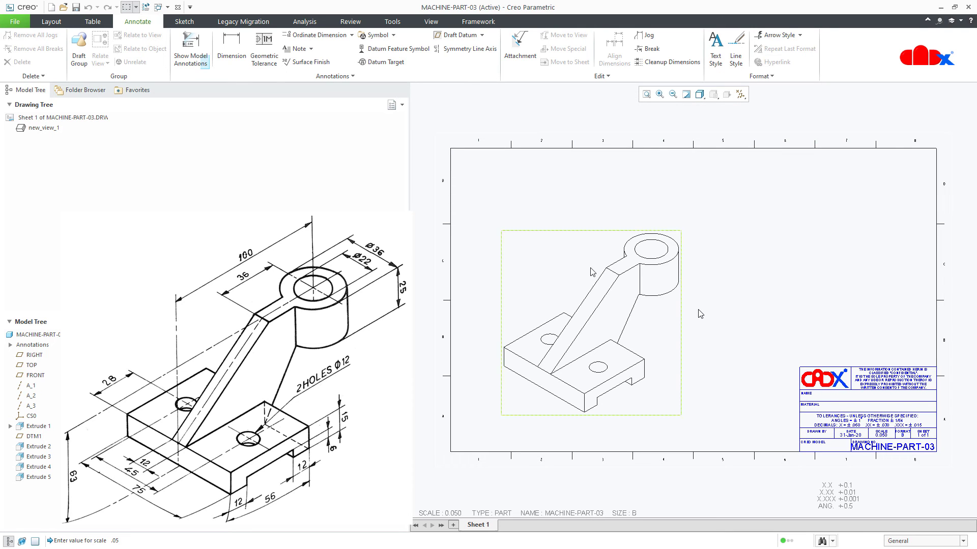
Step: Show Extrude 1's 56.00 and Extrude 2's 100.00 dimensions on the isometric view
{"action": "left_click", "coordinate": [190, 48]}
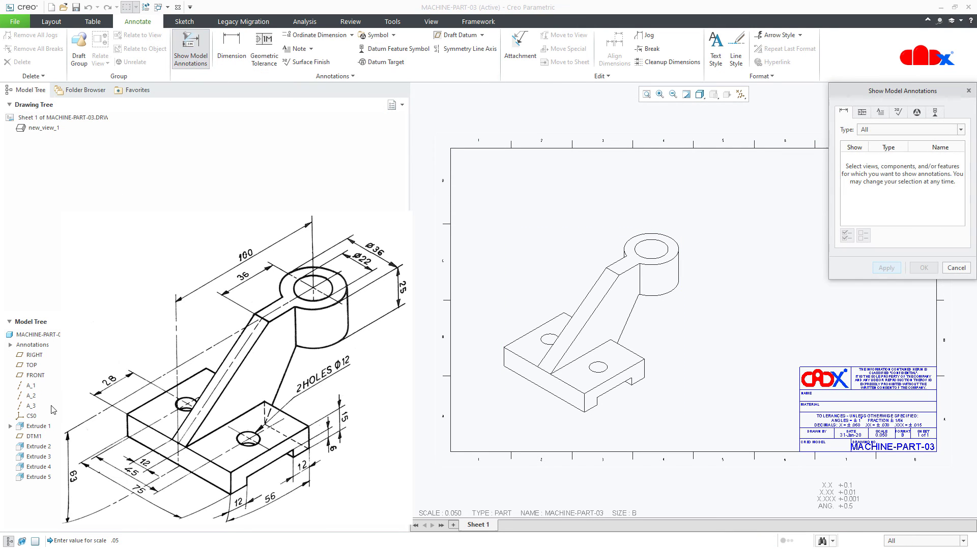
{"action": "left_click", "coordinate": [37, 426]}
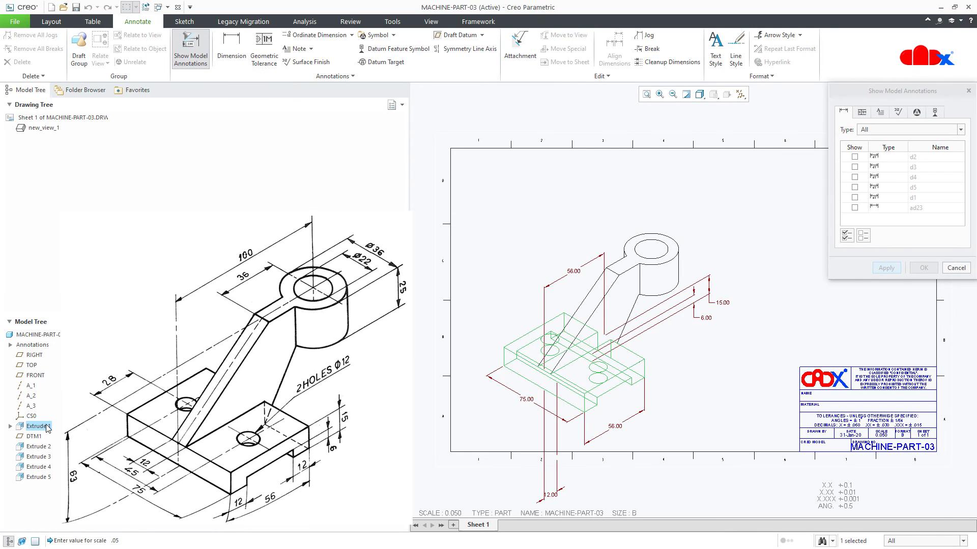
{"action": "left_click", "coordinate": [617, 429]}
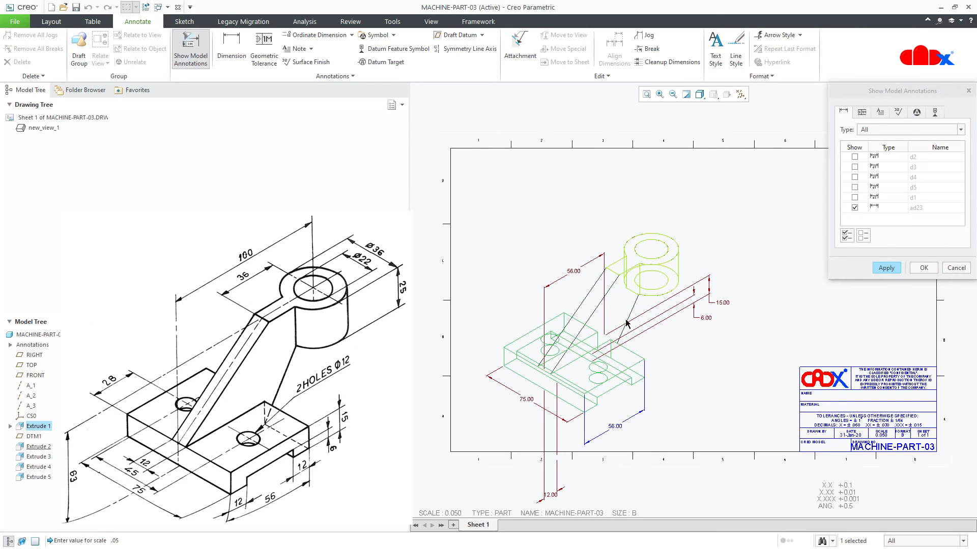
{"action": "left_click", "coordinate": [886, 268]}
{"action": "left_click", "coordinate": [38, 446]}
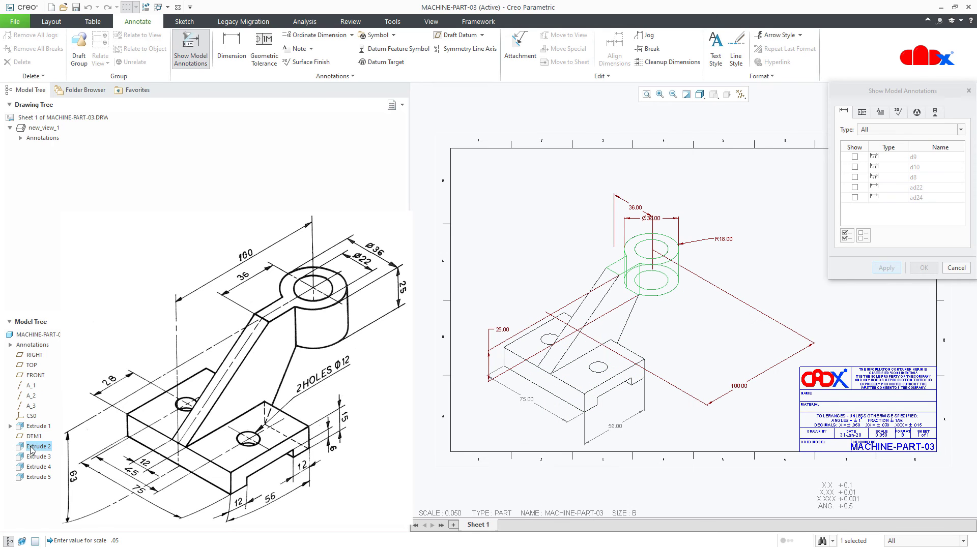
{"action": "left_click", "coordinate": [739, 376]}
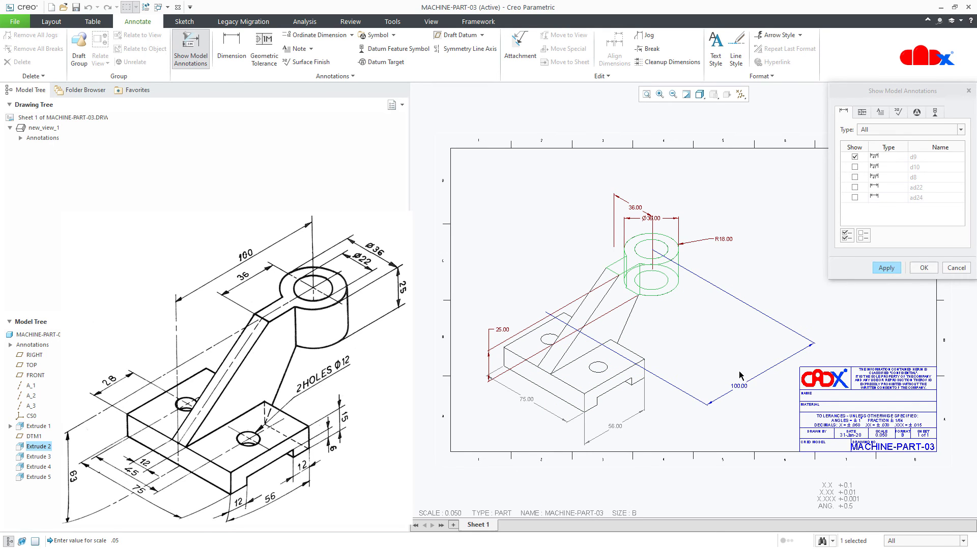
{"action": "left_click", "coordinate": [885, 268]}
{"action": "left_click", "coordinate": [956, 268]}
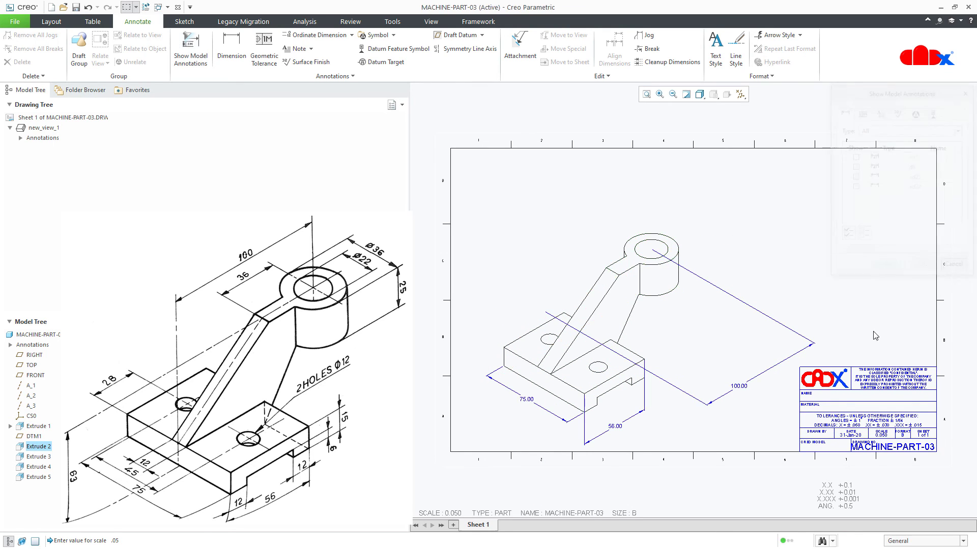
Step: Move 100.00 to the part's upper left, nudge 56.00 upward, then switch to MACHINE-PART-03.PRT
{"action": "left_click", "coordinate": [743, 386]}
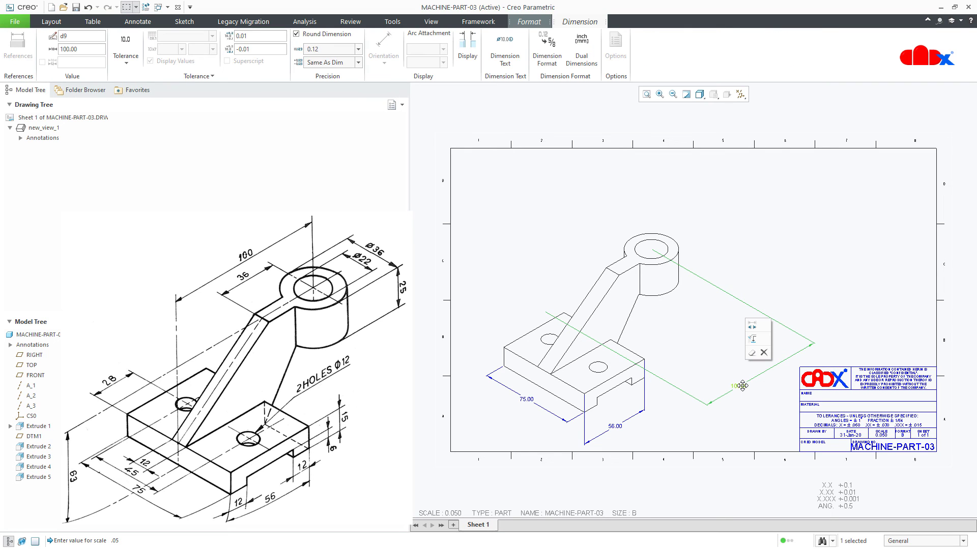
{"action": "left_click_drag", "start_coordinate": [743, 385], "coordinate": [583, 256]}
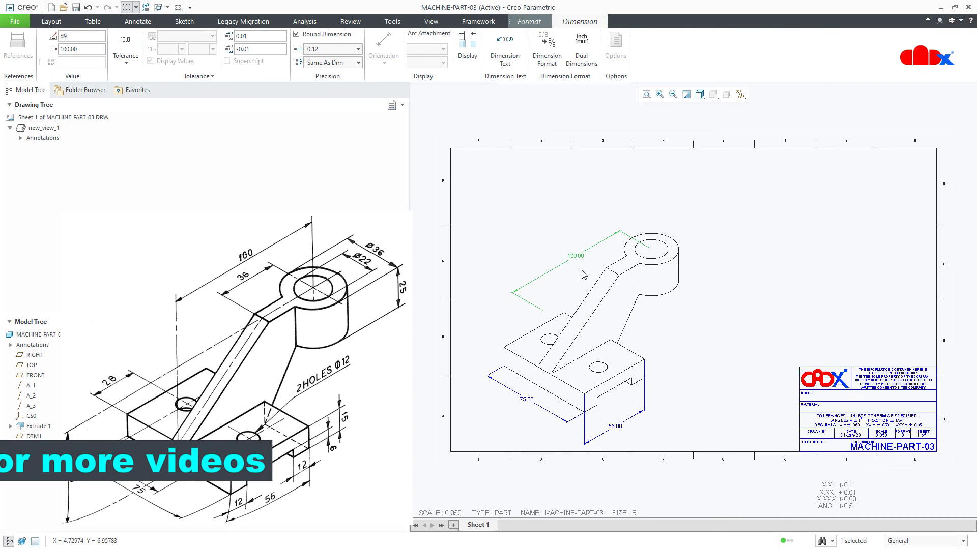
{"action": "left_click", "coordinate": [617, 429]}
{"action": "left_click_drag", "start_coordinate": [618, 428], "coordinate": [617, 413]}
{"action": "left_click", "coordinate": [721, 433]}
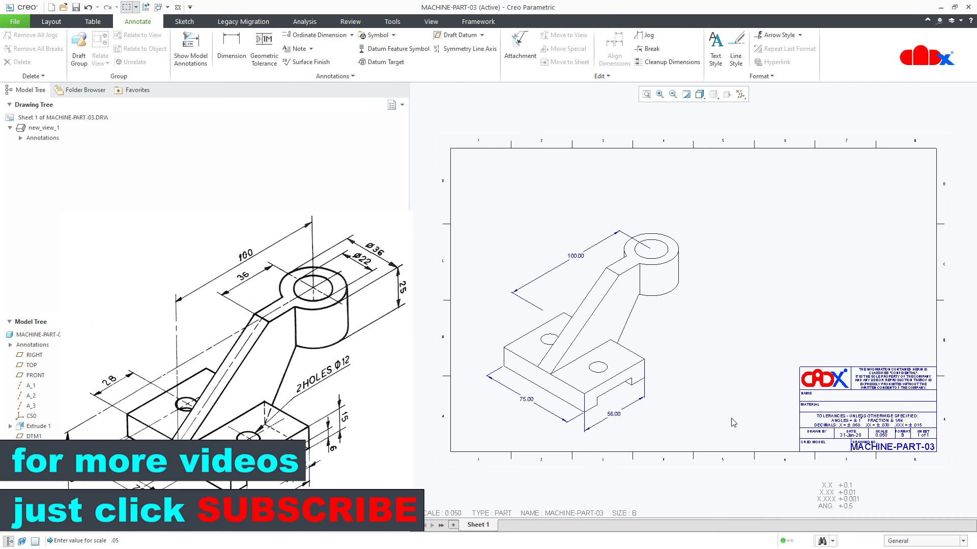
{"action": "left_click", "coordinate": [167, 7]}
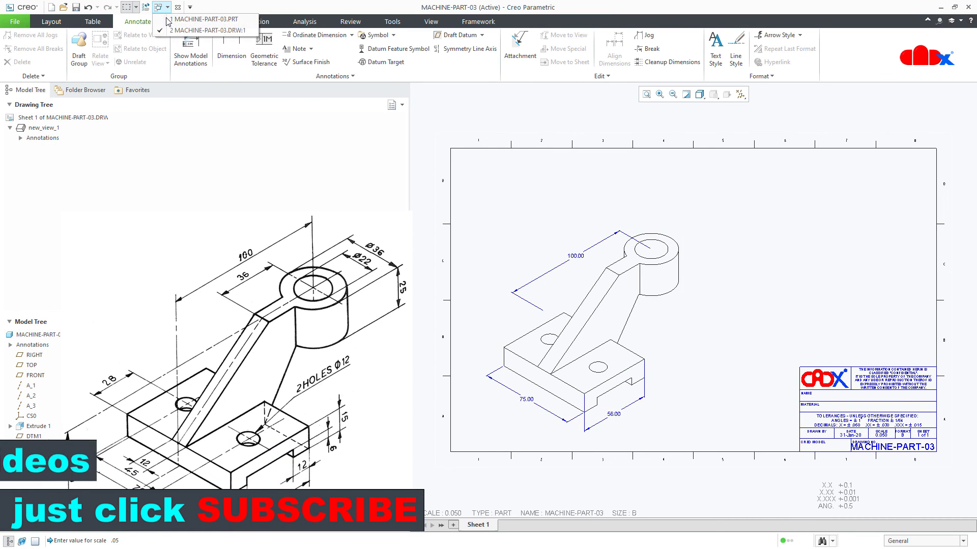
{"action": "left_click", "coordinate": [203, 19]}
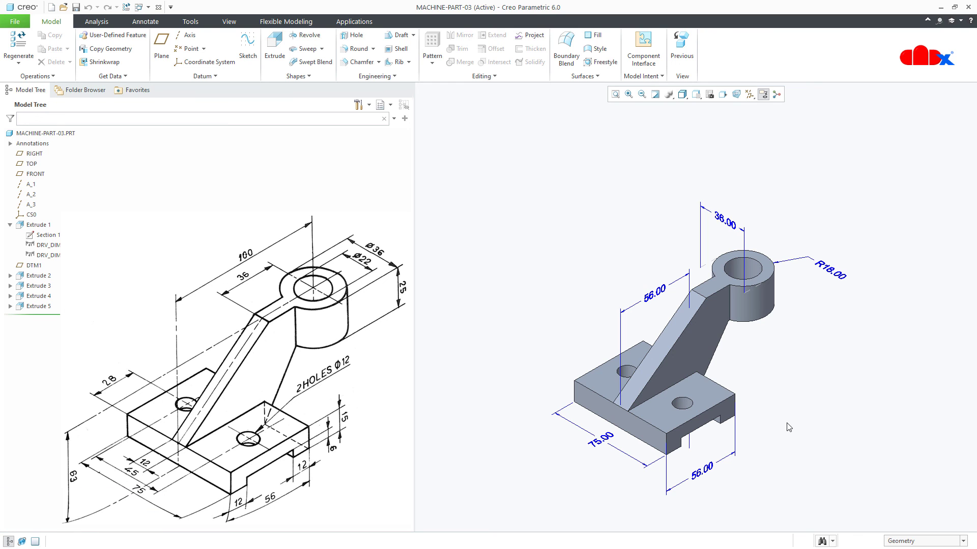
Step: Delete the 75.00, both 56.00, 36.00 and R18.00 dimensions from the part
{"action": "left_click", "coordinate": [705, 471]}
{"action": "left_click", "coordinate": [601, 440], "text": "ctrl"}
{"action": "left_click", "coordinate": [654, 292], "text": "ctrl"}
{"action": "key", "text": "Delete"}
{"action": "left_click", "coordinate": [739, 240]}
{"action": "left_click", "coordinate": [830, 269], "text": "ctrl"}
{"action": "key", "text": "Delete"}
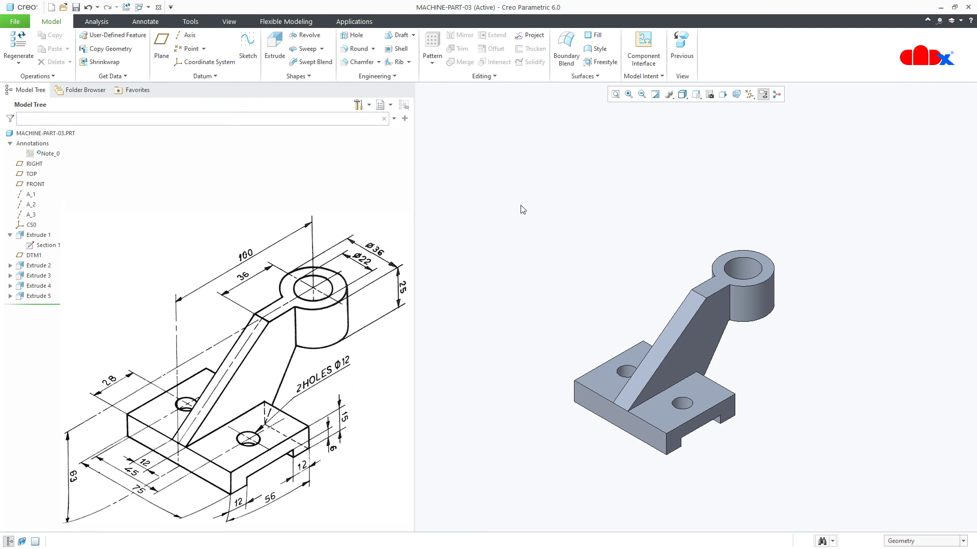
Step: Apply the green appearance to the whole part using the part selection filter
{"action": "left_click", "coordinate": [229, 21]}
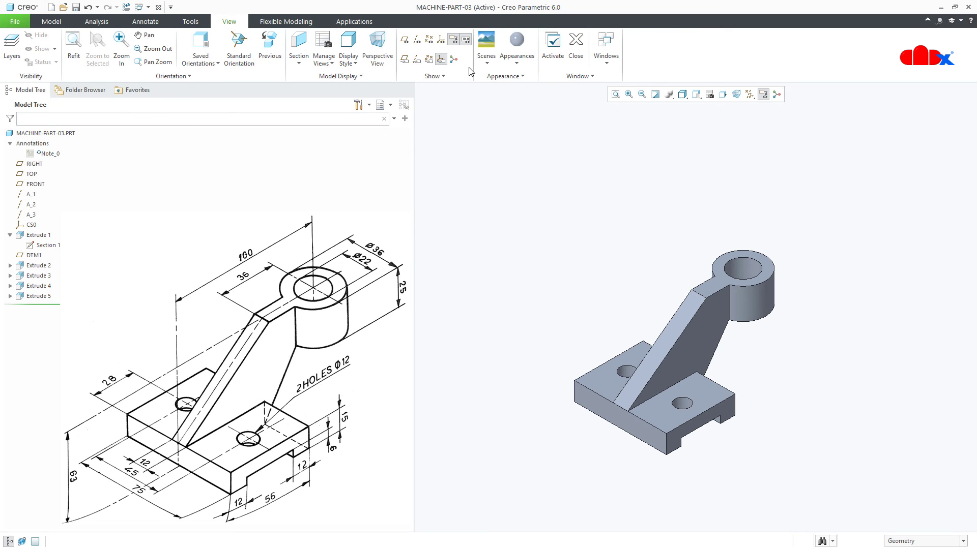
{"action": "left_click", "coordinate": [517, 63]}
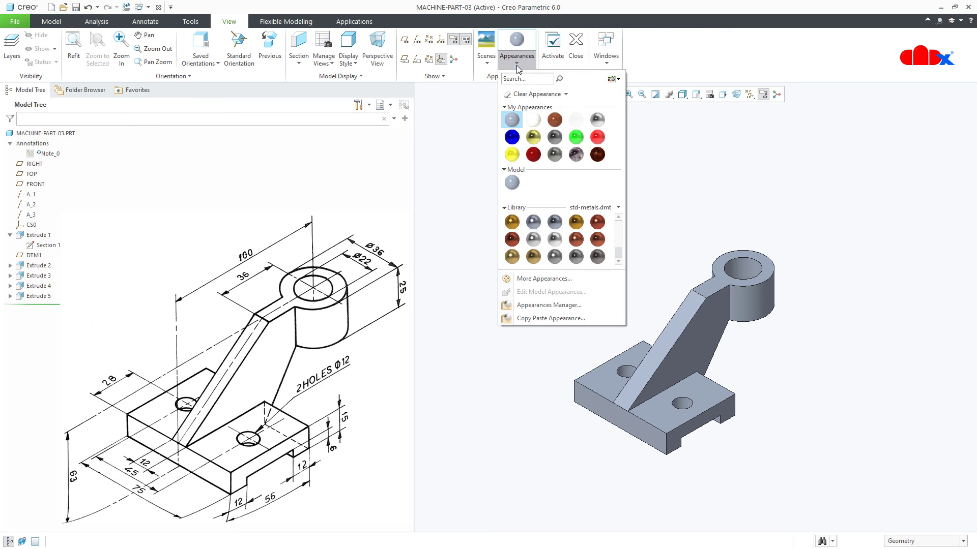
{"action": "left_click", "coordinate": [576, 136]}
{"action": "left_click", "coordinate": [904, 541]}
{"action": "left_click", "coordinate": [906, 525]}
{"action": "left_click", "coordinate": [702, 392]}
{"action": "middle_click", "coordinate": [754, 380]}
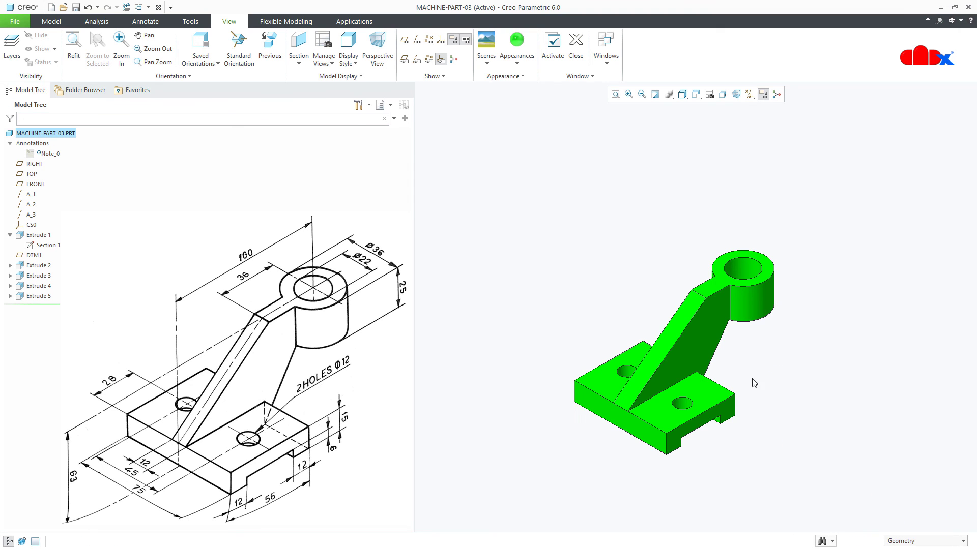
Step: Edit the model's green appearance colour to a slightly darkened cyan
{"action": "left_click", "coordinate": [520, 64]}
{"action": "right_click", "coordinate": [515, 183]}
{"action": "left_click", "coordinate": [539, 189]}
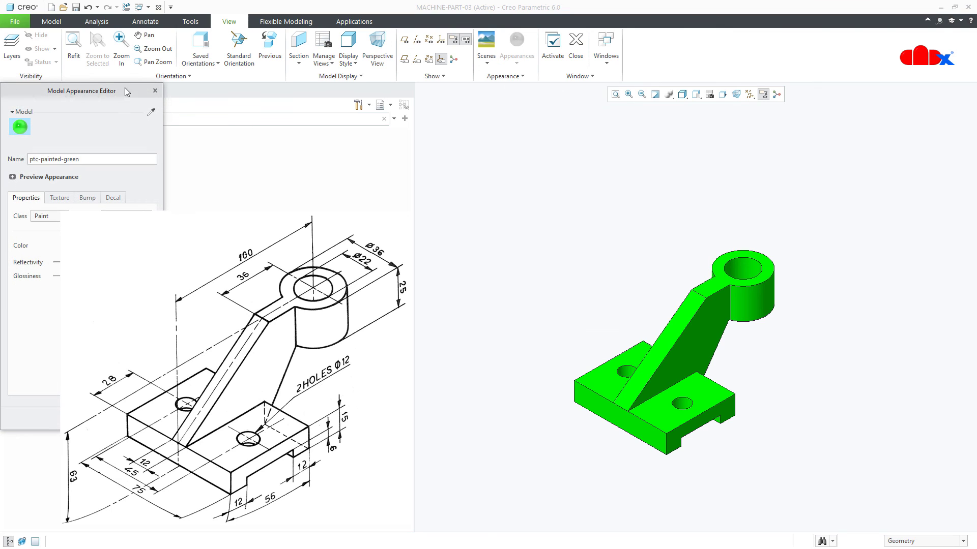
{"action": "left_click_drag", "start_coordinate": [86, 90], "coordinate": [512, 112]}
{"action": "left_click", "coordinate": [564, 266]}
{"action": "left_click", "coordinate": [866, 212]}
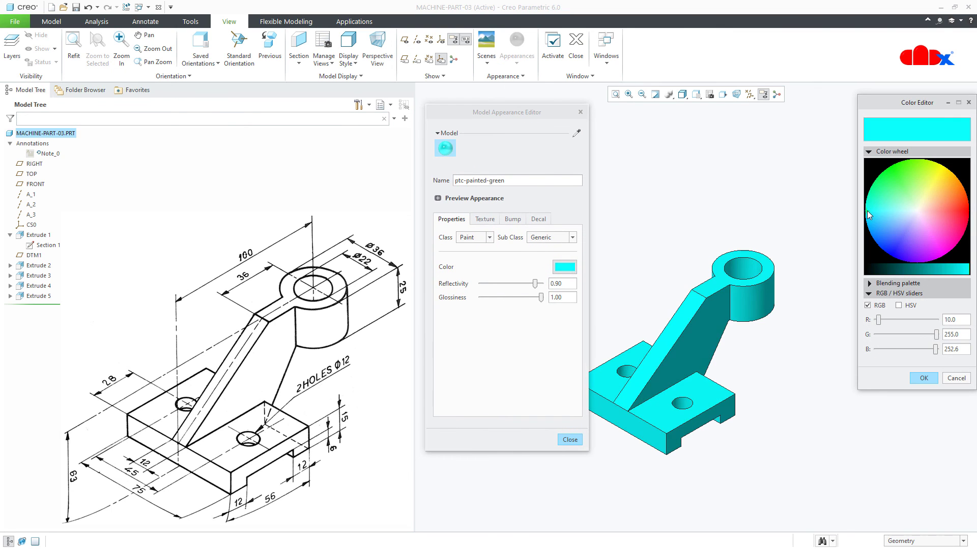
{"action": "left_click_drag", "start_coordinate": [936, 268], "coordinate": [960, 274]}
{"action": "left_click", "coordinate": [924, 378]}
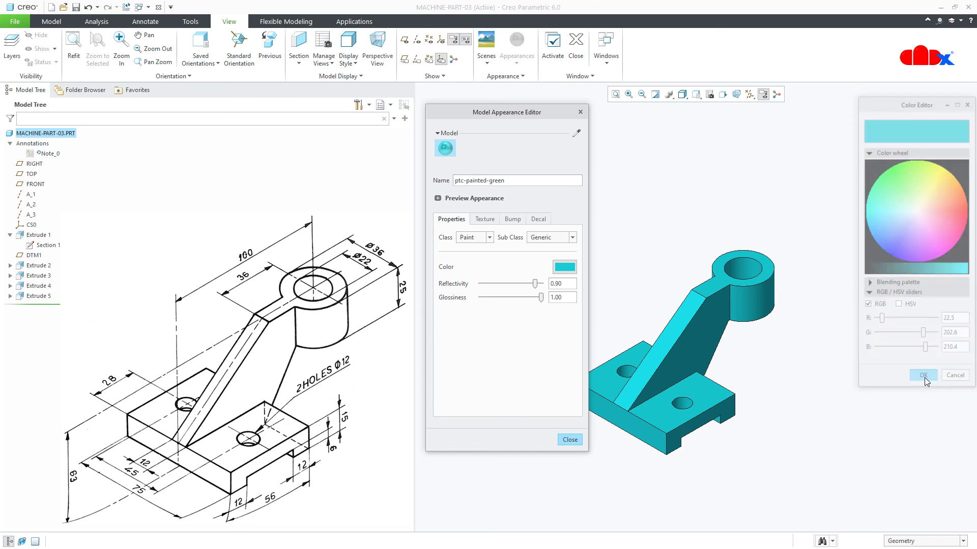
{"action": "left_click", "coordinate": [570, 441]}
{"action": "left_click", "coordinate": [529, 64]}
Step: Paint both hole surfaces, the flat face between the rails and the right rail's inner face grey
{"action": "left_click", "coordinate": [532, 122]}
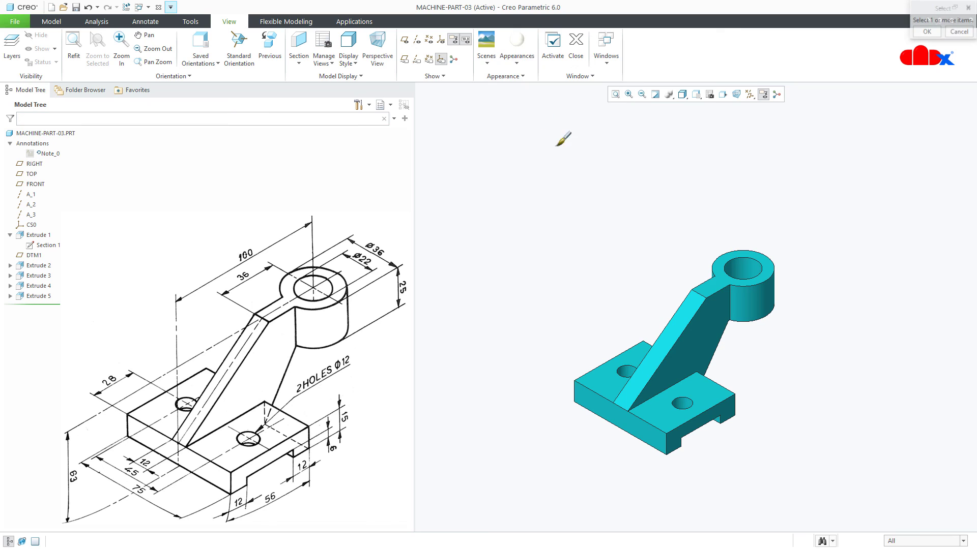
{"action": "left_click", "coordinate": [892, 542]}
{"action": "left_click", "coordinate": [900, 509]}
{"action": "left_click", "coordinate": [672, 342]}
{"action": "left_click", "coordinate": [630, 373]}
{"action": "left_click", "coordinate": [682, 401], "text": "ctrl"}
{"action": "middle_click_drag", "start_coordinate": [728, 430], "coordinate": [693, 429]}
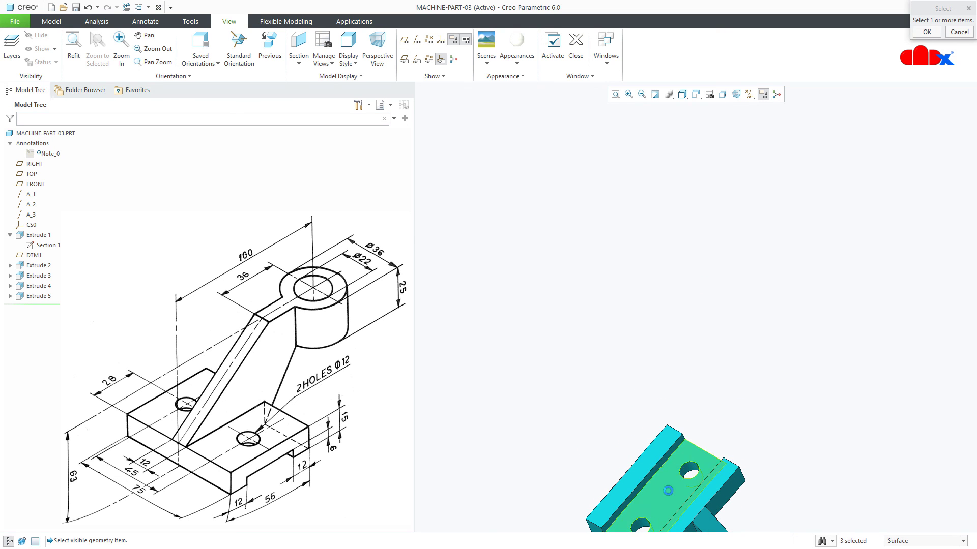
{"action": "left_click", "coordinate": [661, 488], "text": "ctrl"}
{"action": "middle_click_drag", "start_coordinate": [662, 489], "coordinate": [735, 483]}
{"action": "left_click", "coordinate": [733, 479], "text": "ctrl"}
{"action": "middle_click", "coordinate": [733, 399]}
{"action": "key", "text": "ctrl+d"}
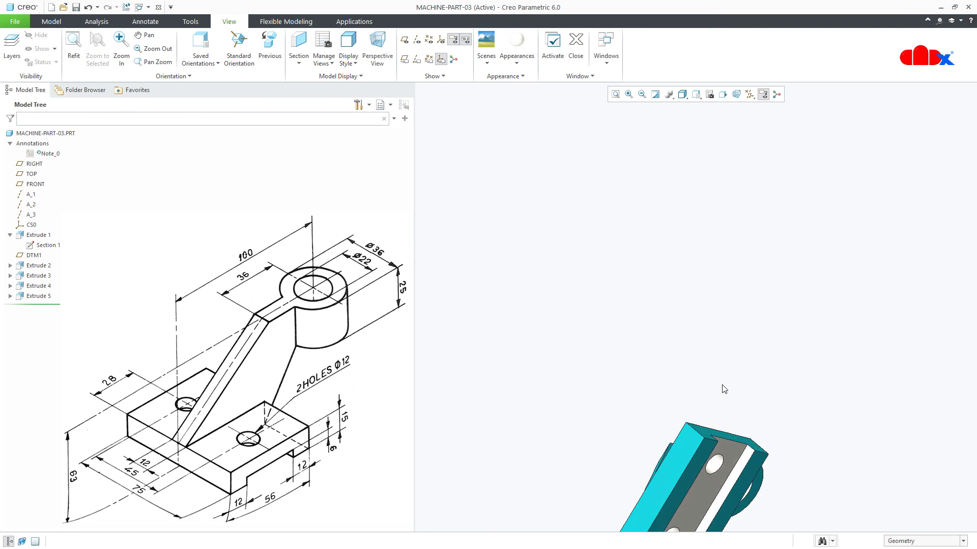